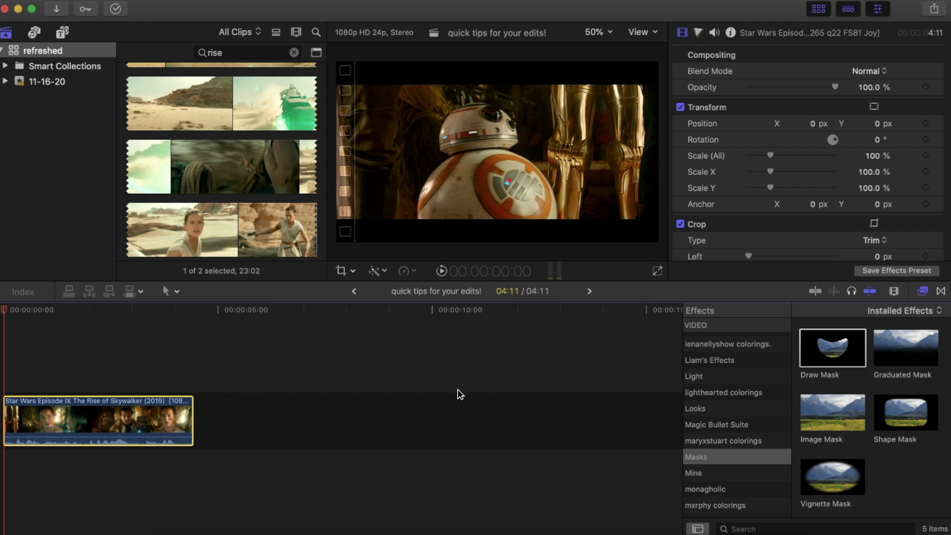
Zoom the timeline in and scrub the playhead to about 00:00:01:10 on Rey's close-up.
key(super+equal)
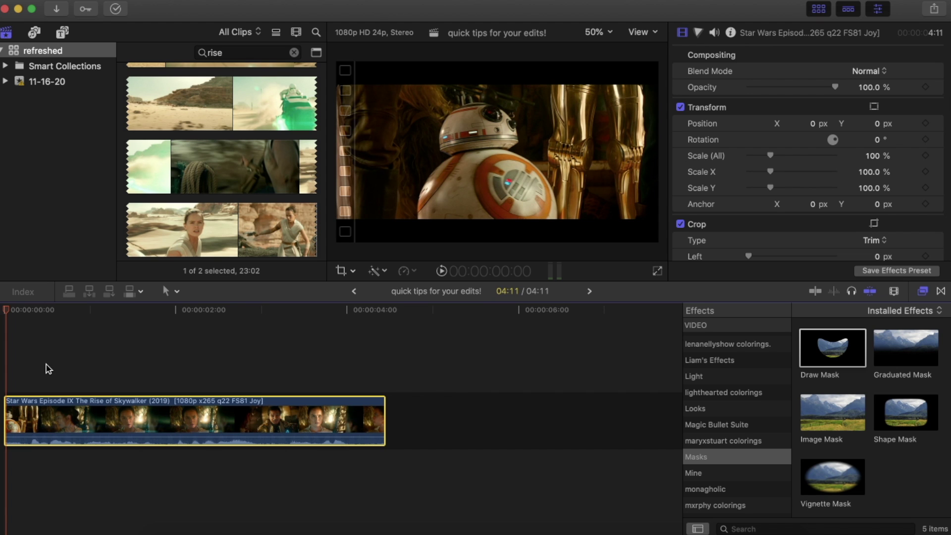
scroll(48, 368, left, 2)
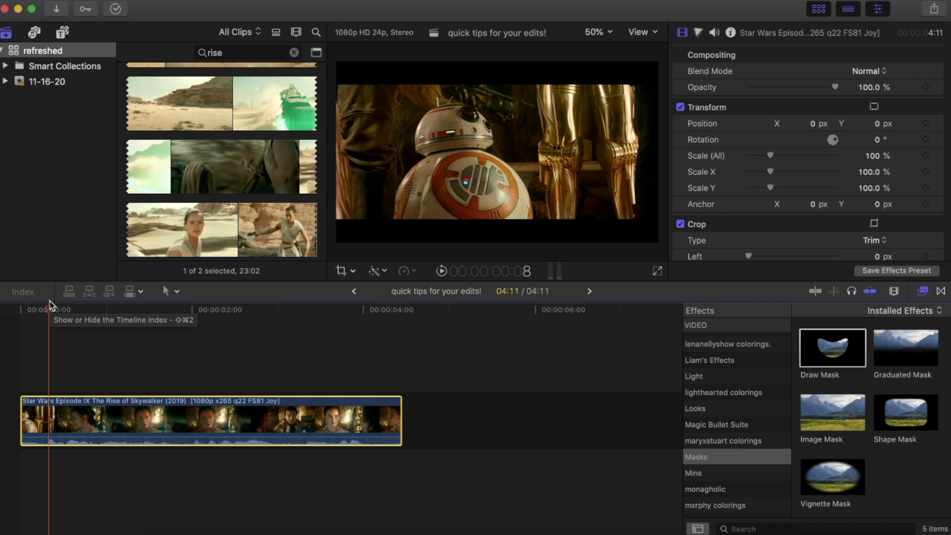
drag(49, 309, 11, 405)
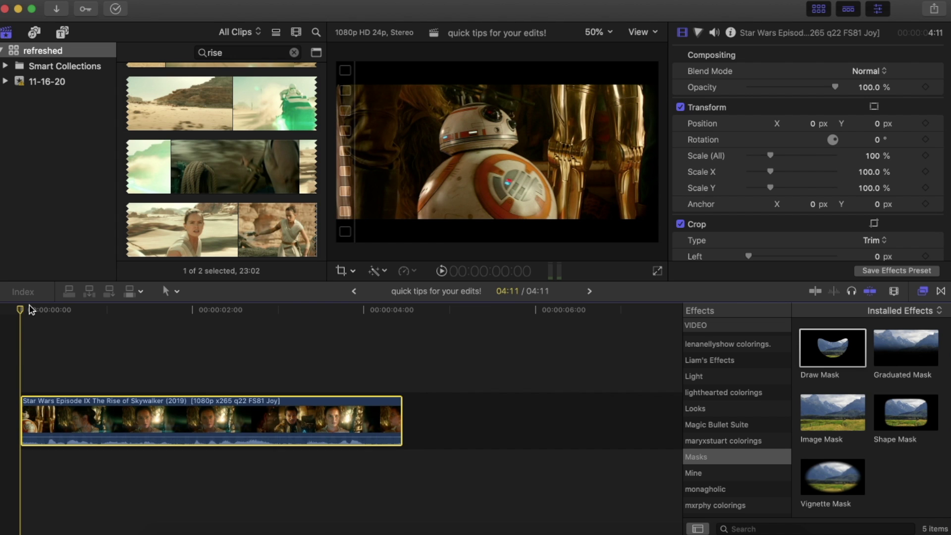
drag(28, 305, 134, 356)
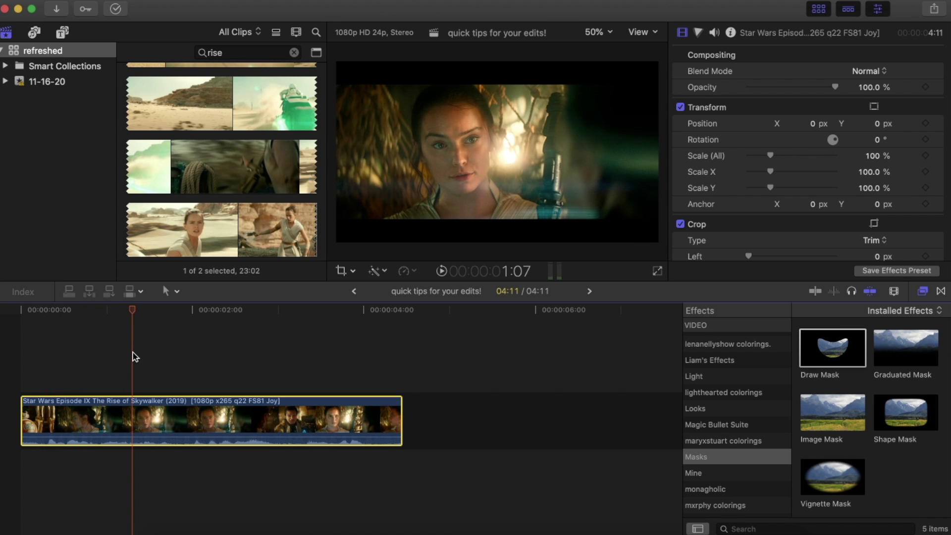
drag(133, 312, 171, 318)
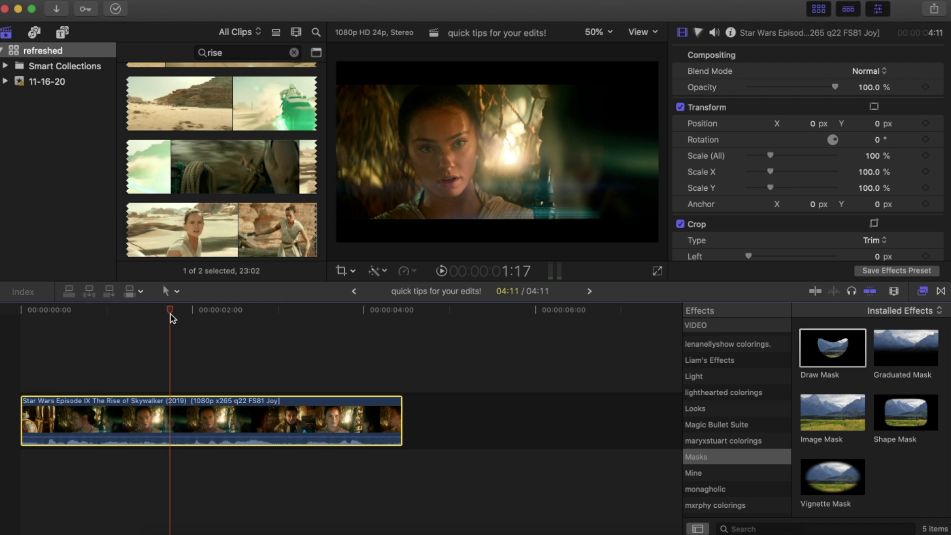
drag(173, 313, 144, 346)
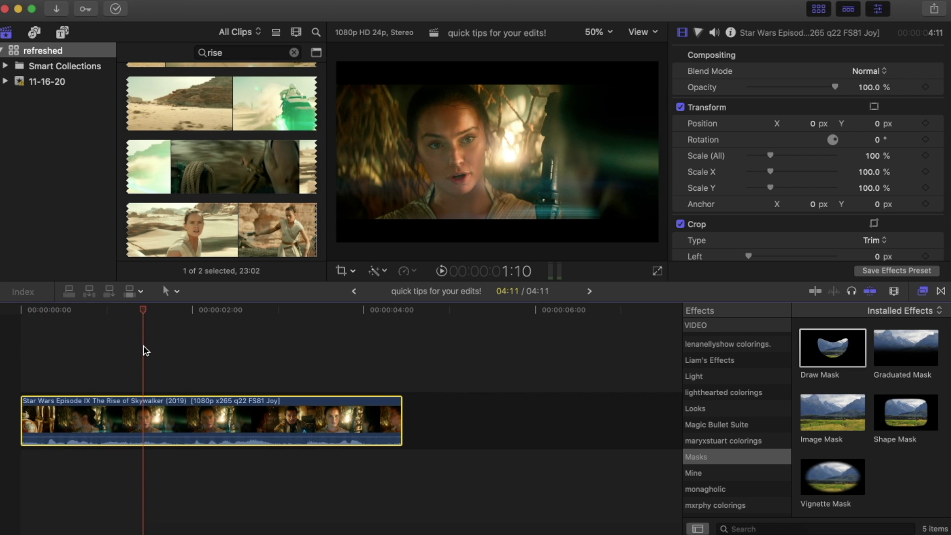
Show the Audio Inspector and keep the Audio Configuration channel layout at 8 Mono.
click(714, 33)
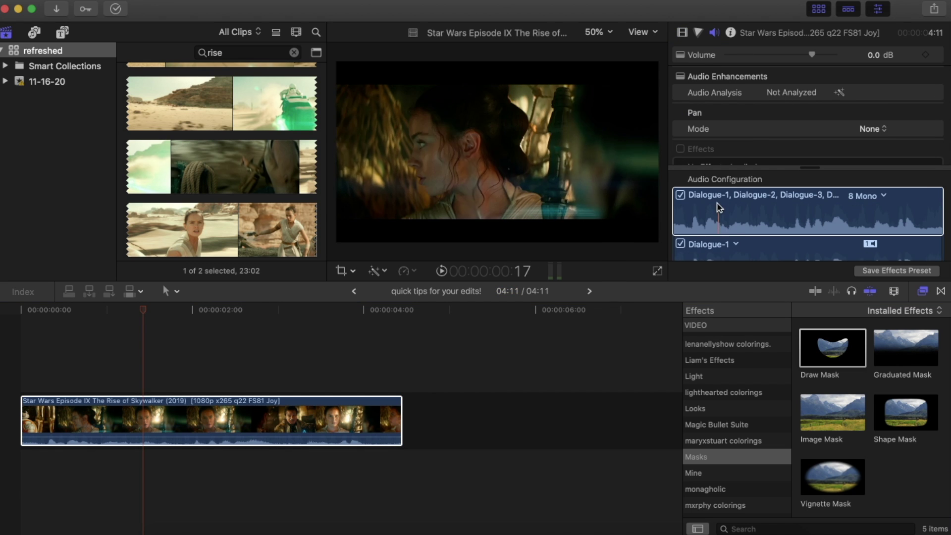
scroll(755, 238, down, 5)
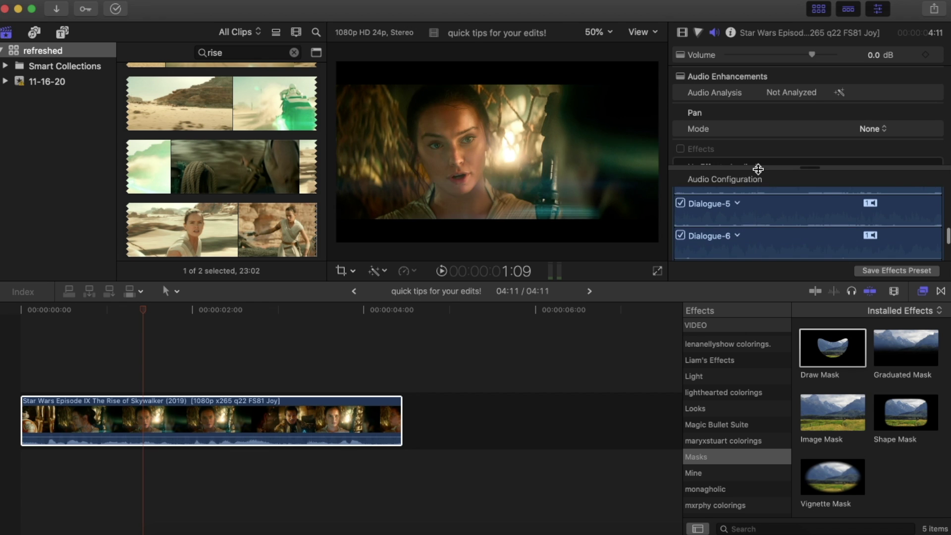
scroll(751, 243, up, 5)
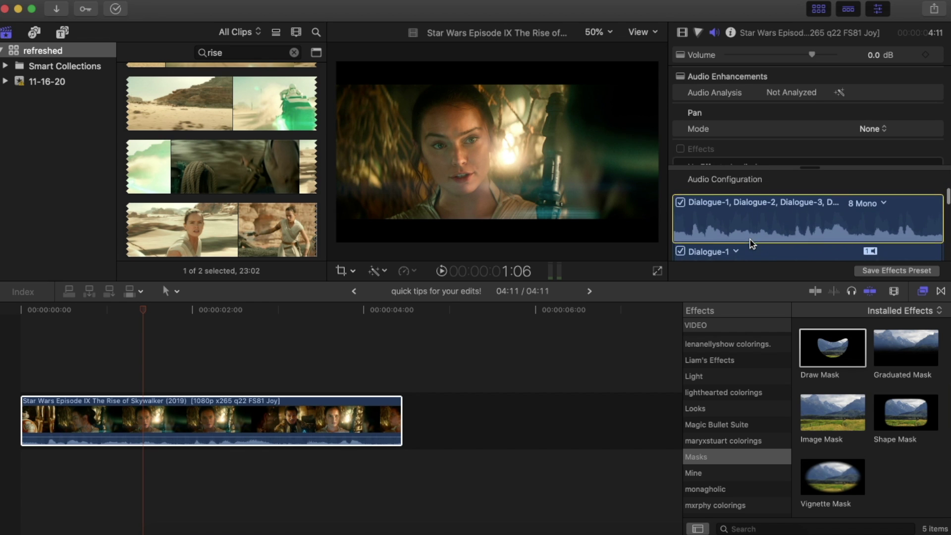
click(878, 195)
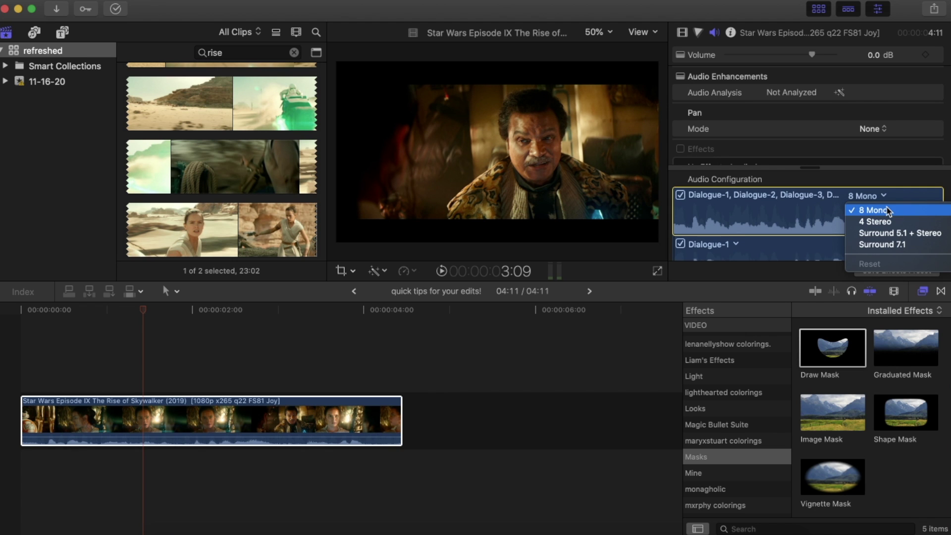
click(887, 212)
scroll(889, 203, down, 2)
scroll(891, 198, up, 2)
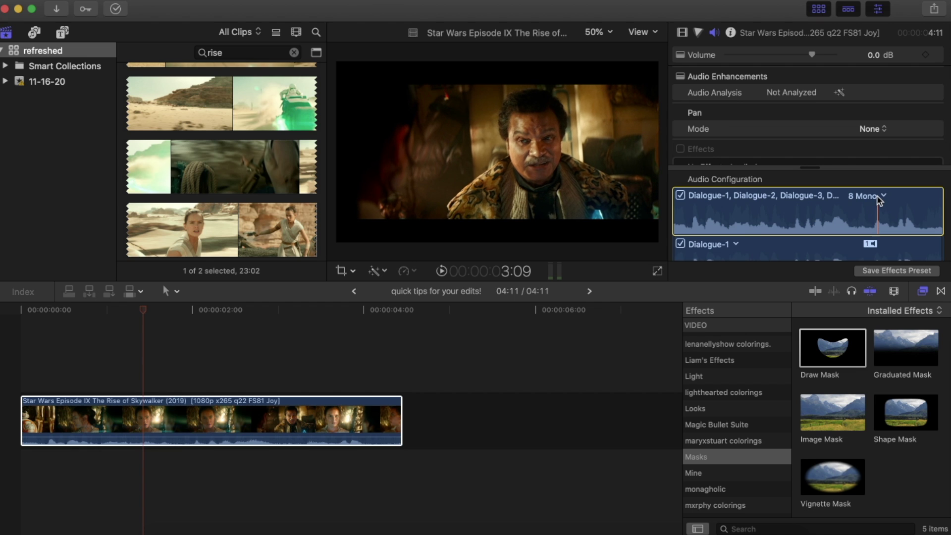
click(880, 197)
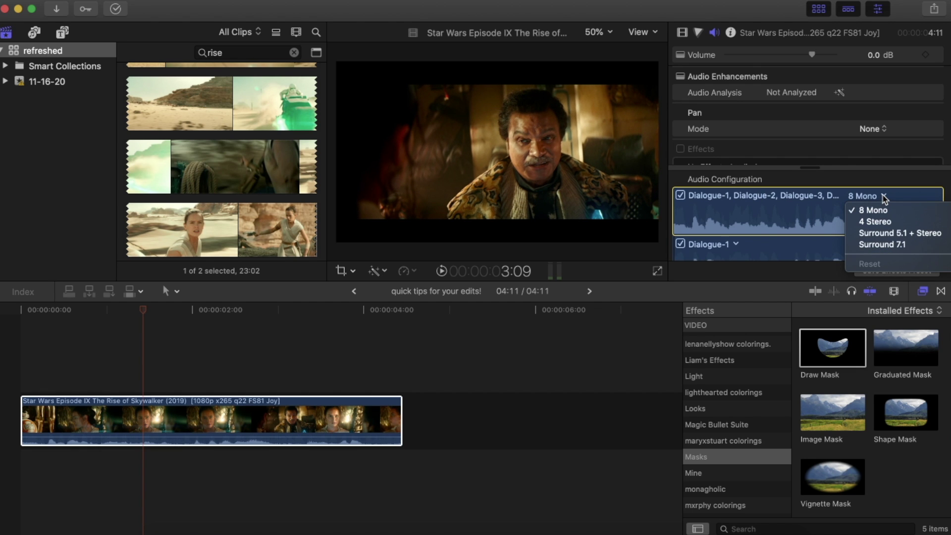
click(884, 198)
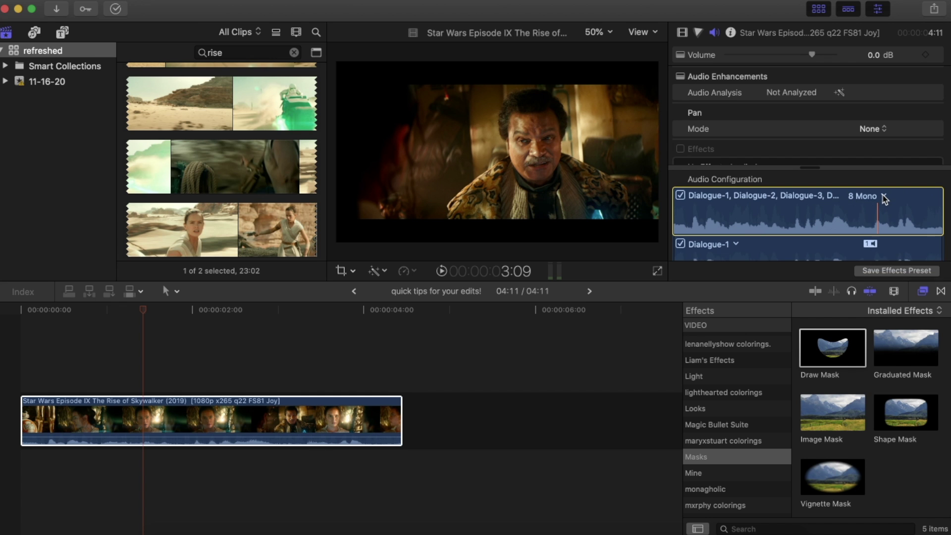
Scroll through Audio Configuration to review Dialogue channels 1 through 8.
scroll(808, 222, down, 2)
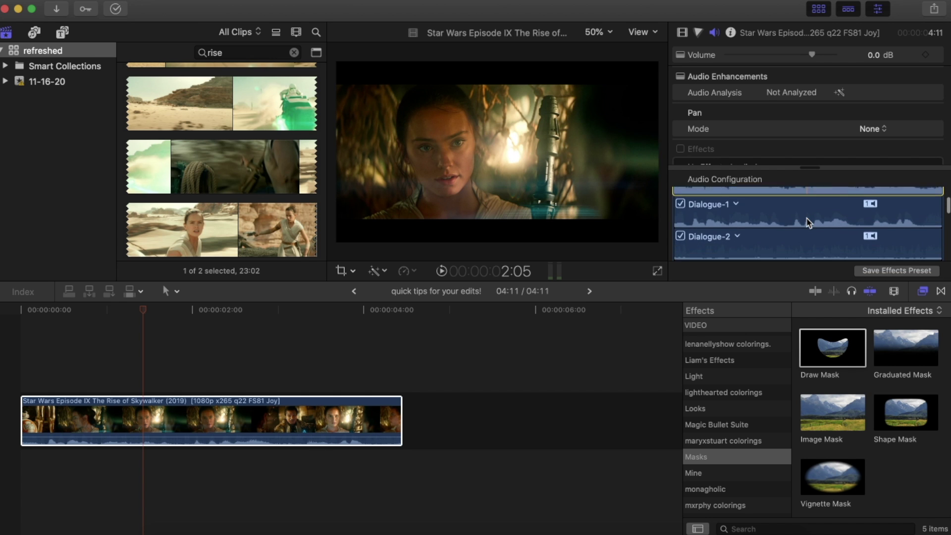
scroll(808, 222, down, 5)
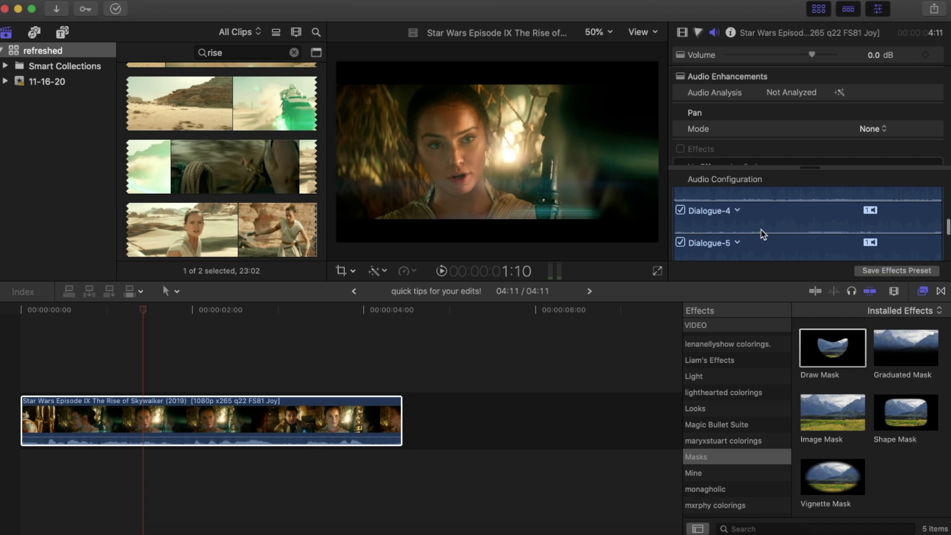
scroll(763, 235, down, 2)
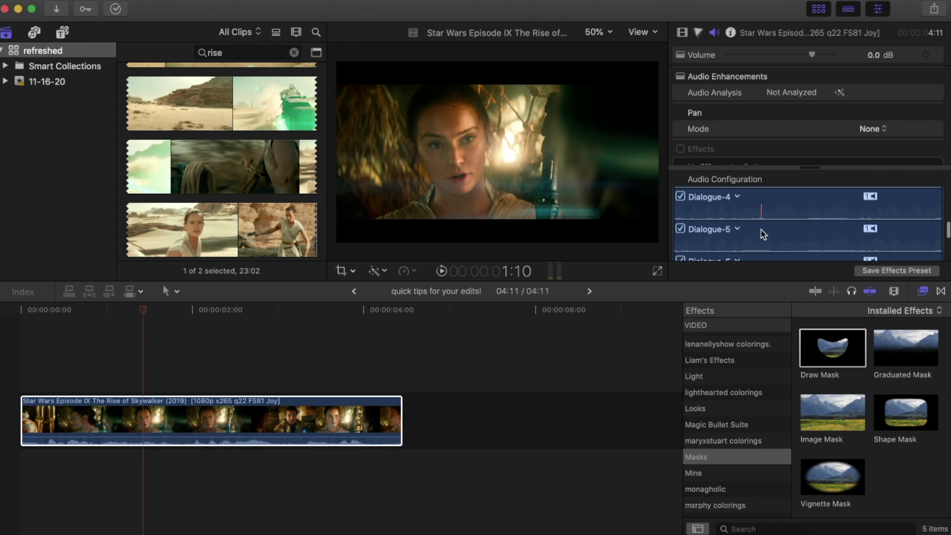
scroll(763, 234, up, 5)
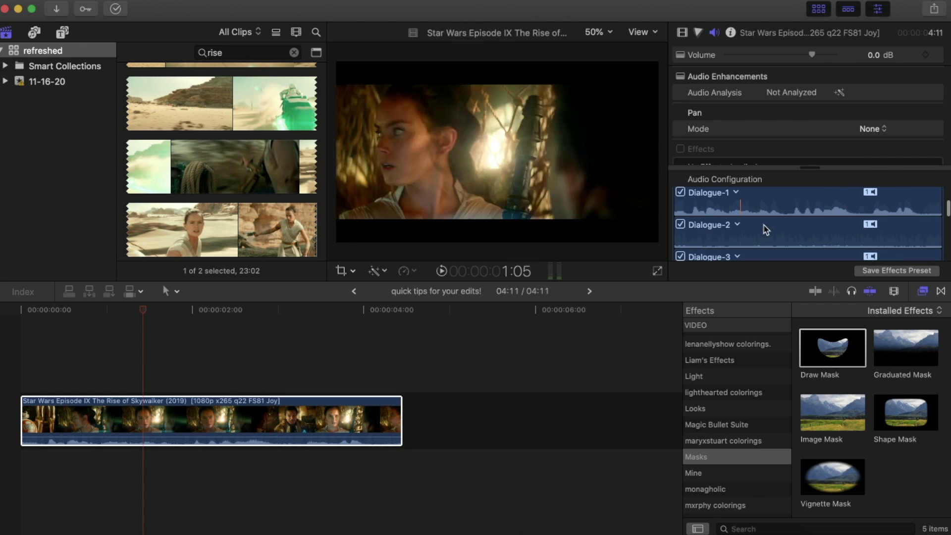
scroll(765, 223, up, 2)
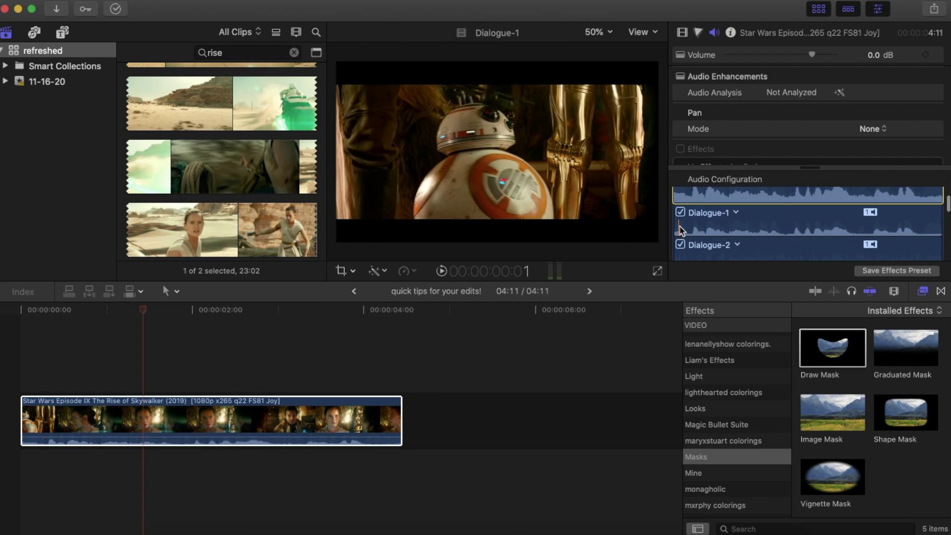
scroll(886, 218, down, 4)
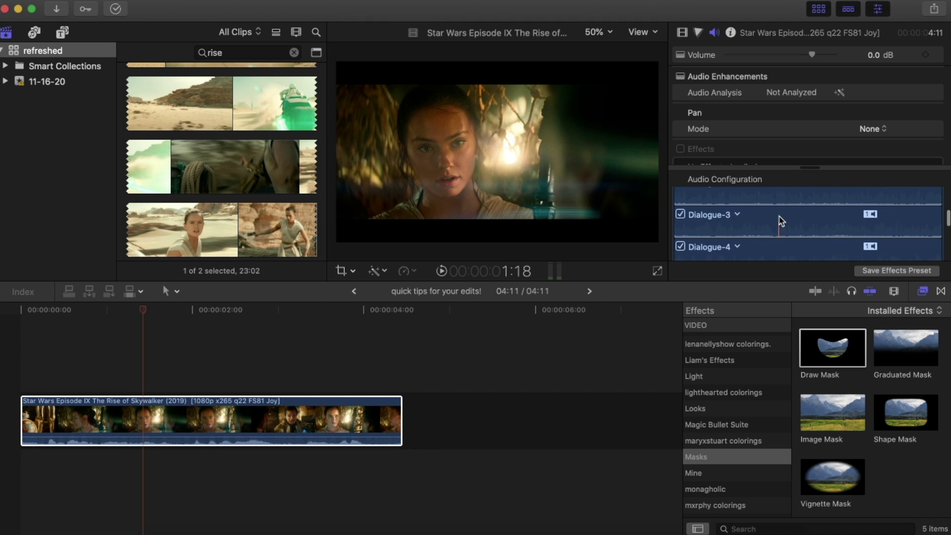
scroll(738, 247, down, 2)
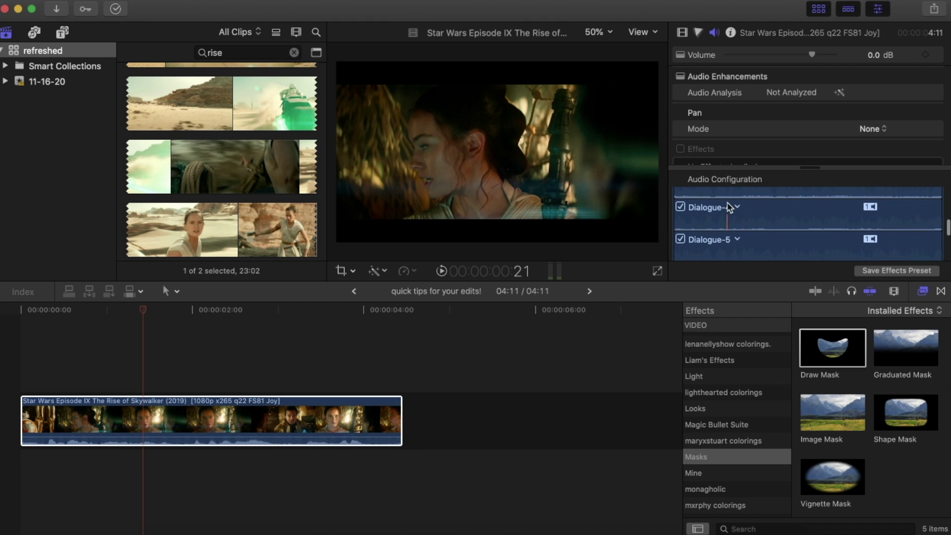
scroll(728, 247, down, 2)
scroll(729, 259, down, 2)
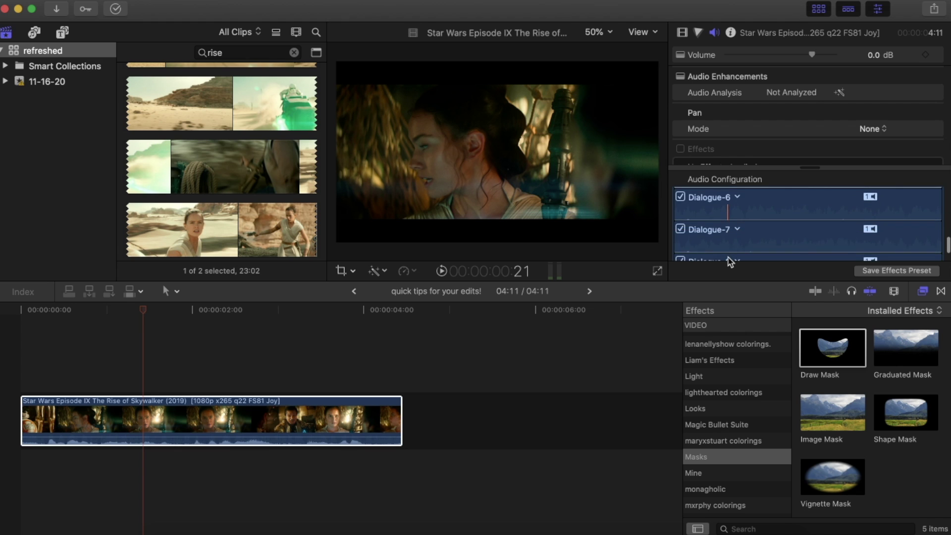
scroll(729, 261, down, 2)
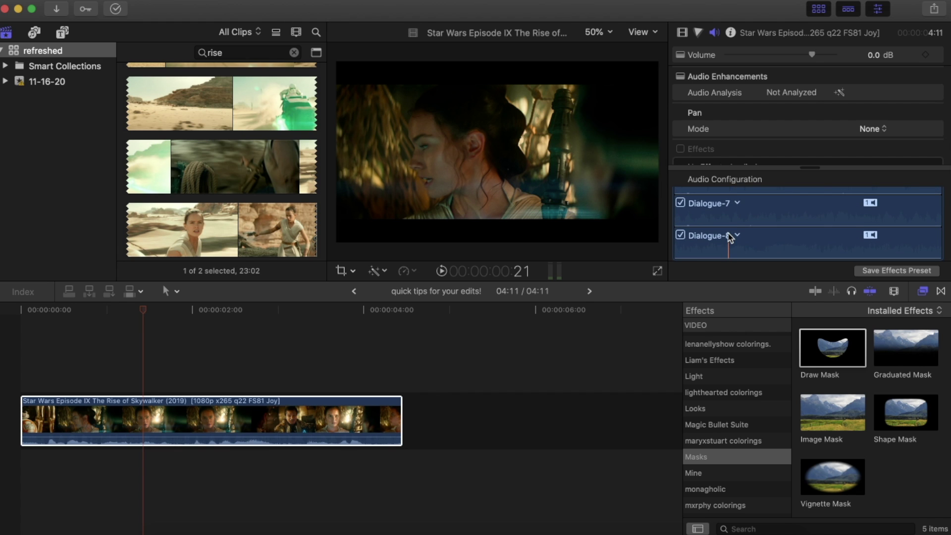
scroll(730, 237, up, 1)
scroll(730, 237, up, 3)
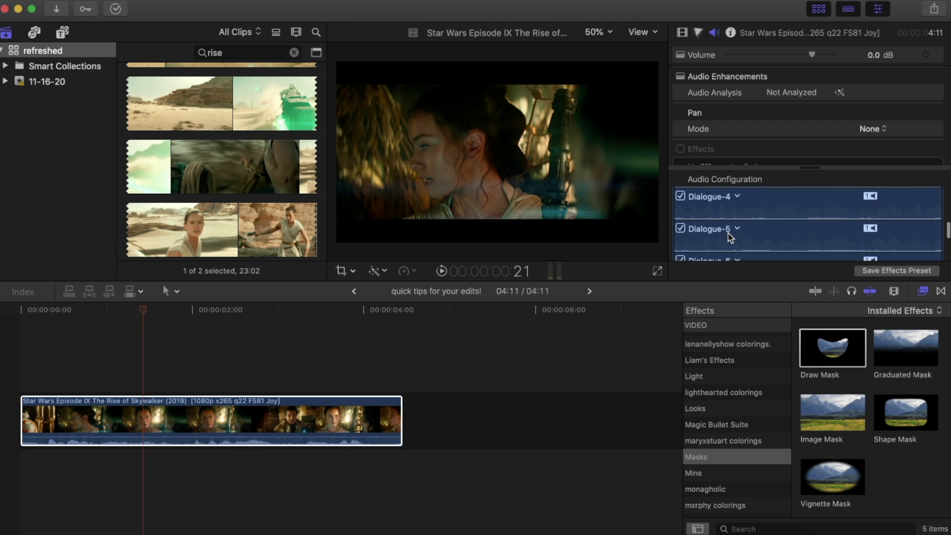
scroll(730, 237, up, 2)
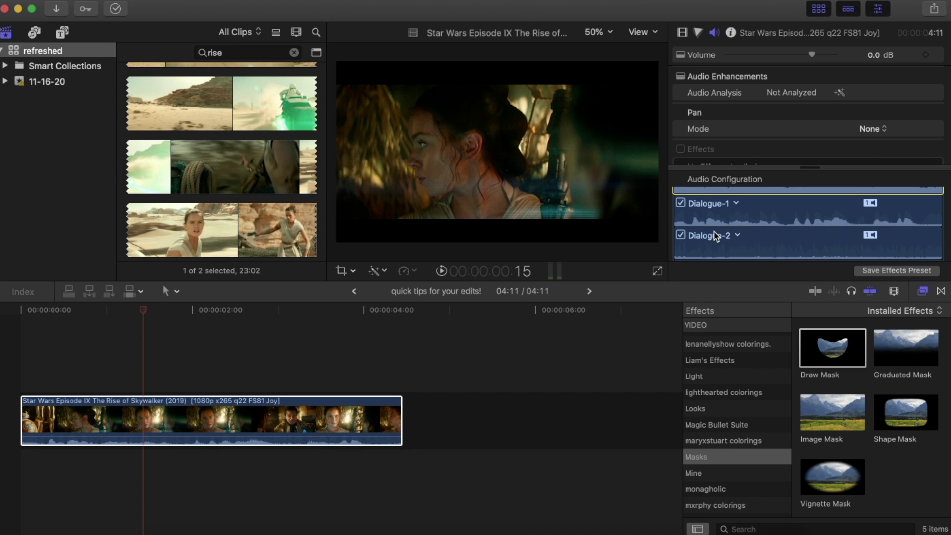
scroll(716, 237, down, 1)
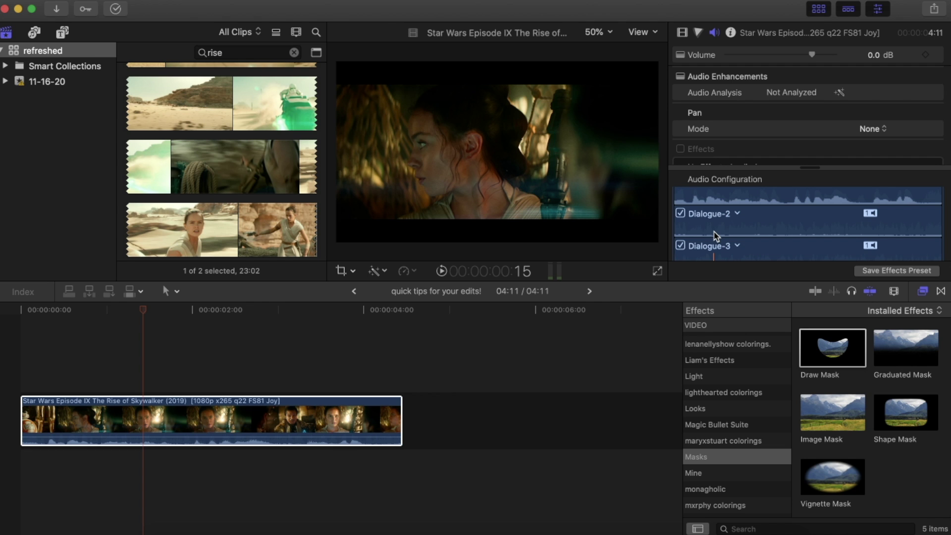
Uncheck the Dialogue-5 channel in Audio Configuration, then scroll back up to Dialogue-1.
scroll(689, 218, up, 1)
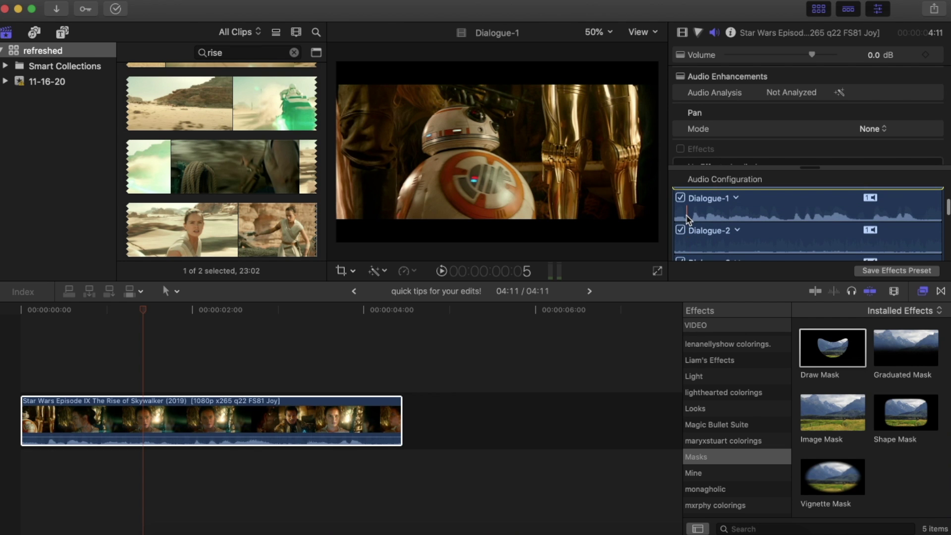
scroll(688, 220, down, 1)
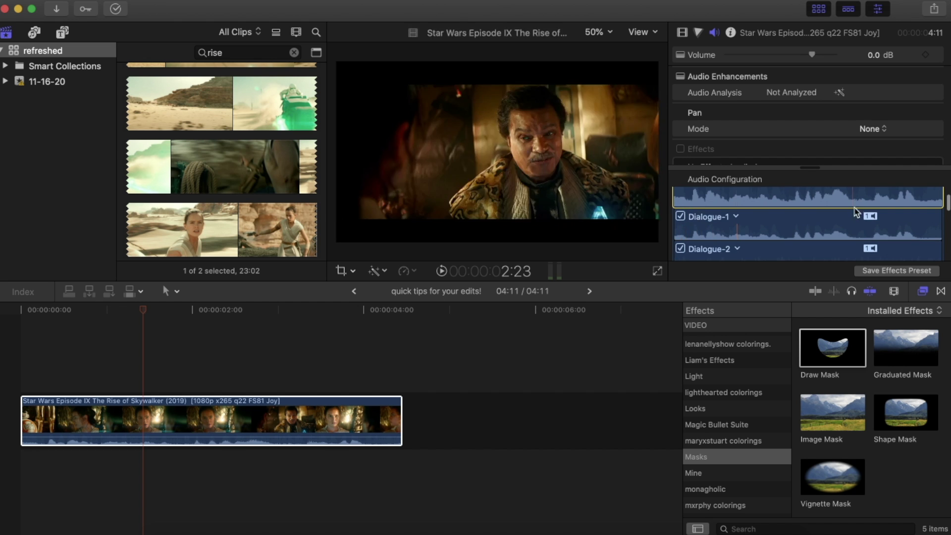
scroll(803, 223, down, 1)
scroll(792, 225, down, 2)
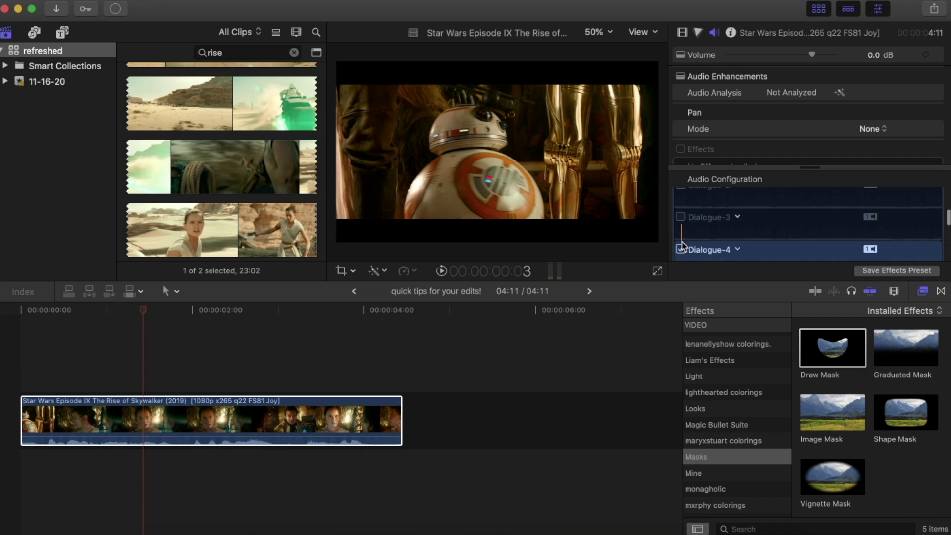
click(682, 242)
click(680, 241)
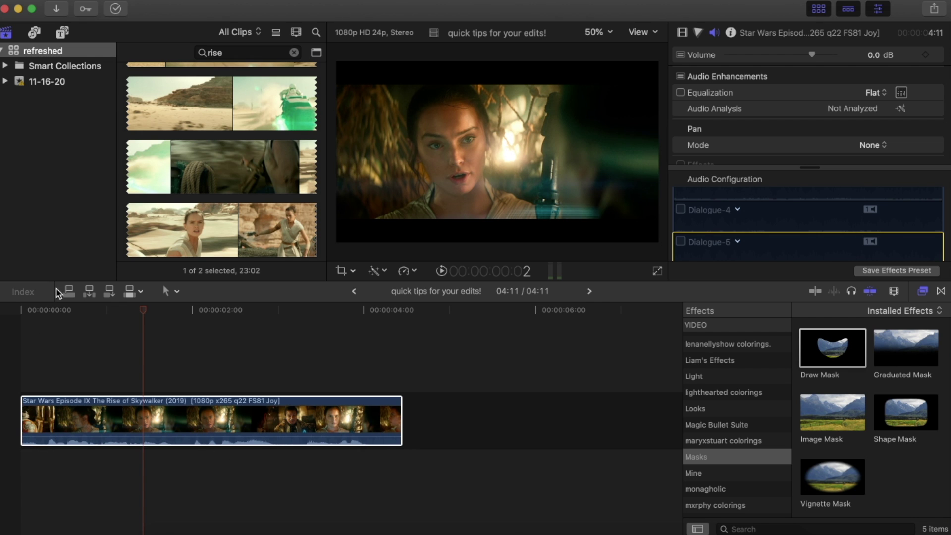
scroll(756, 203, up, 5)
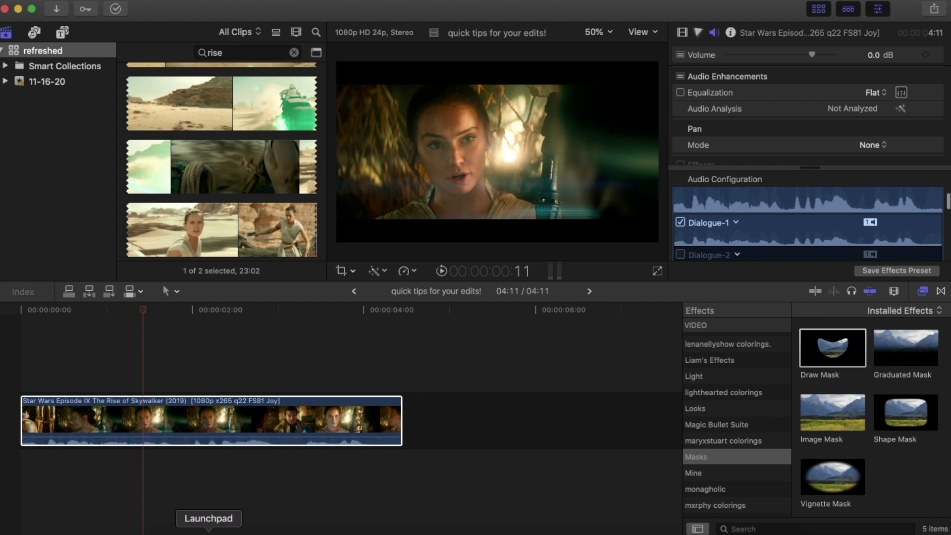
Briefly play the timeline, then paste a copy of the Star Wars clip after the first.
click(473, 373)
key(space)
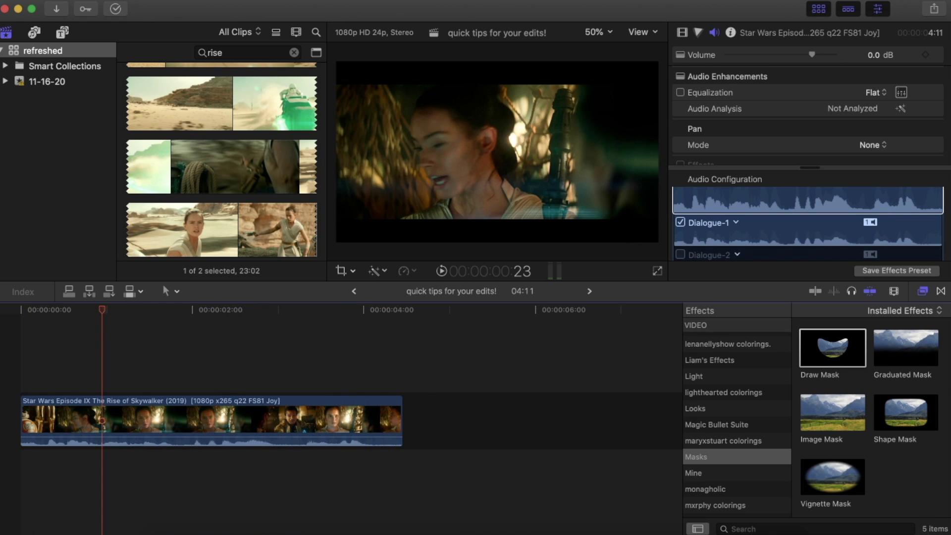
key(Home)
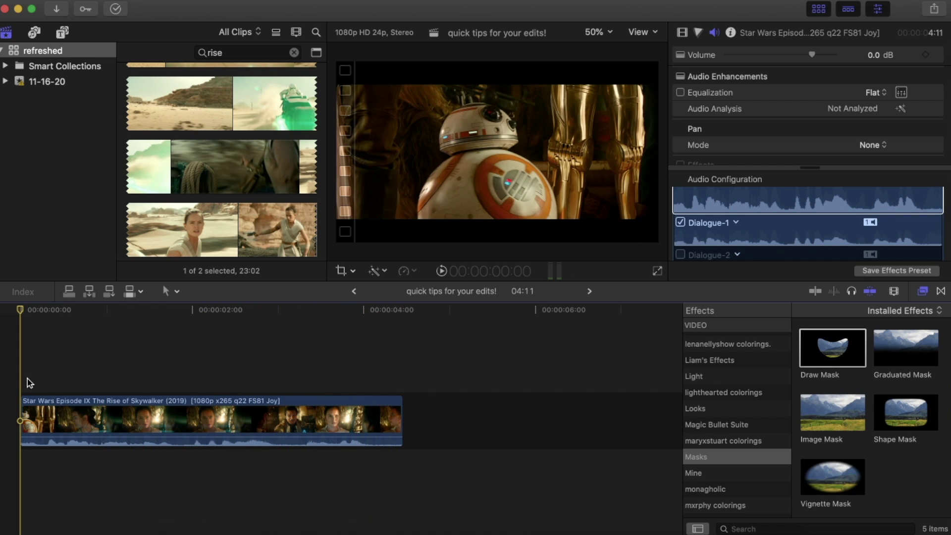
click(43, 409)
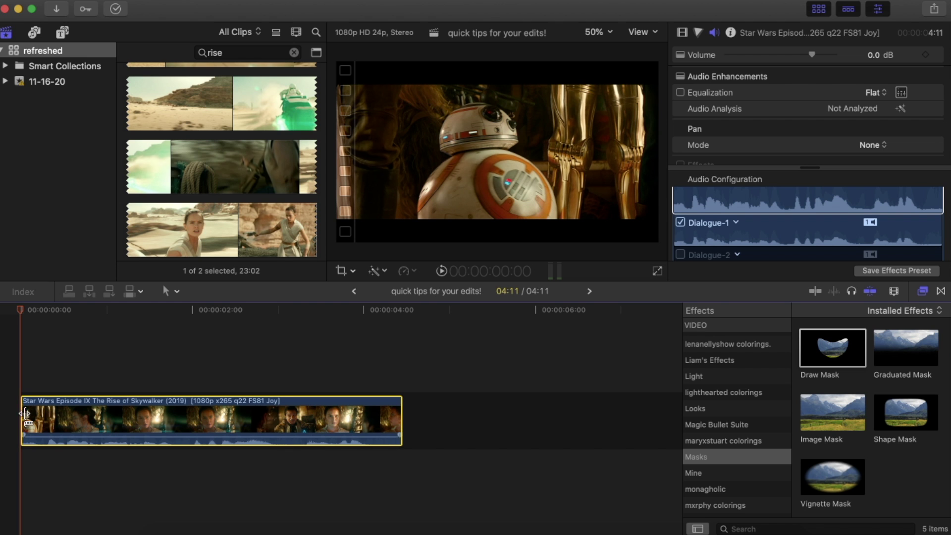
key(super+v)
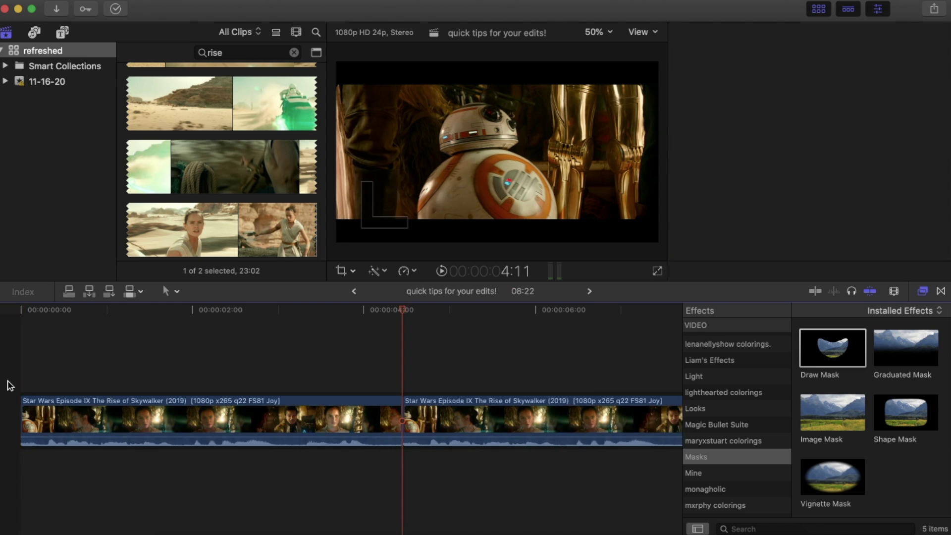
click(81, 352)
On the first clip, re-enable Dialogue-3 through Dialogue-8 in Audio Configuration.
click(91, 422)
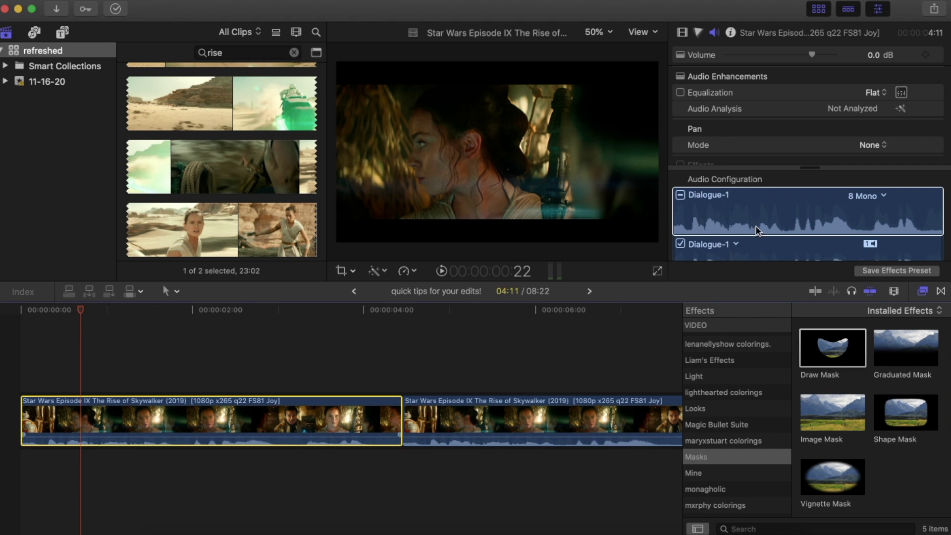
scroll(759, 221, down, 2)
scroll(680, 231, down, 2)
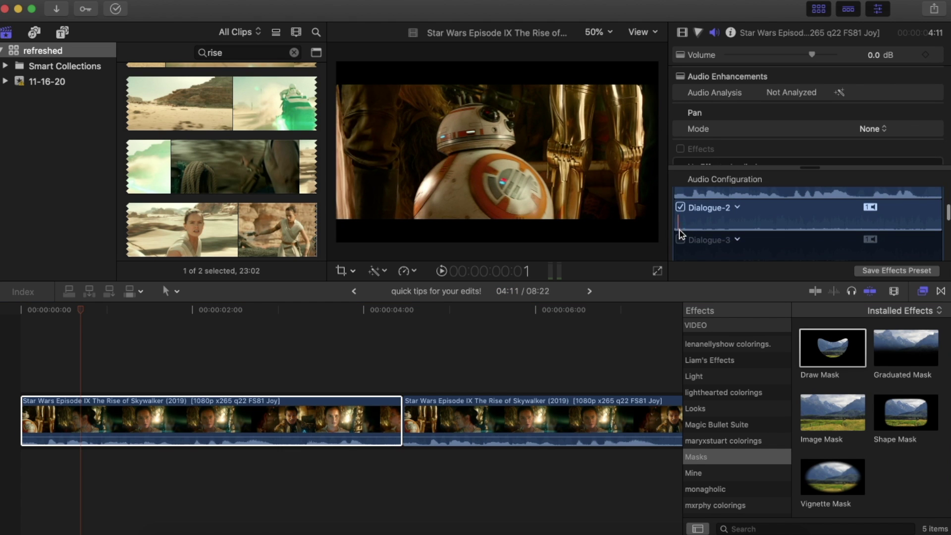
click(681, 238)
scroll(684, 238, down, 2)
click(683, 238)
scroll(683, 221, down, 1)
click(681, 232)
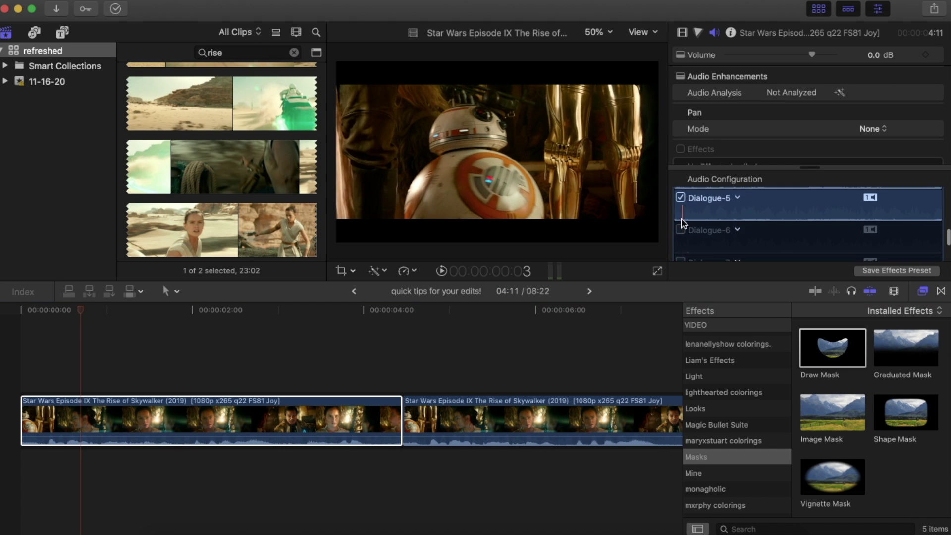
scroll(681, 228, down, 1)
click(680, 224)
scroll(682, 247, down, 1)
Play the timeline from the start through about eight seconds, then stop.
click(13, 443)
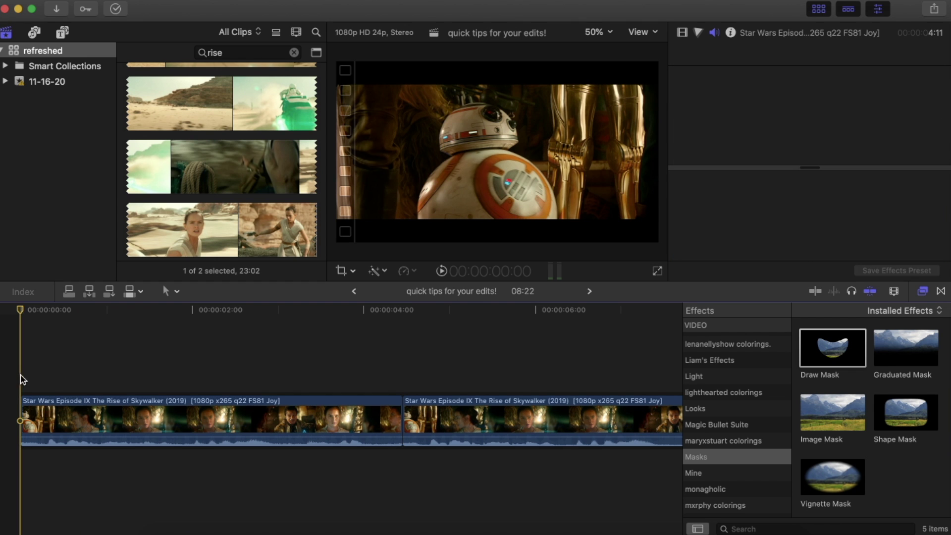
click(442, 271)
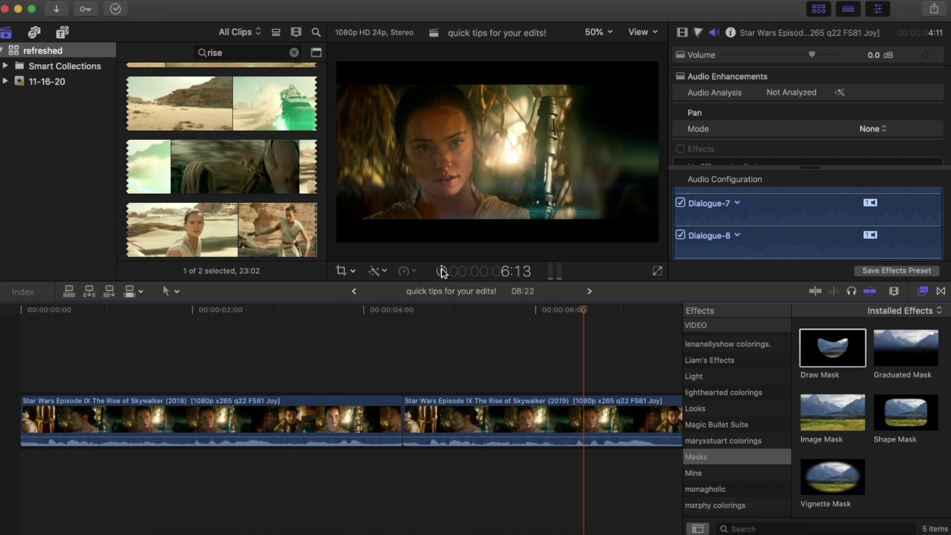
click(442, 271)
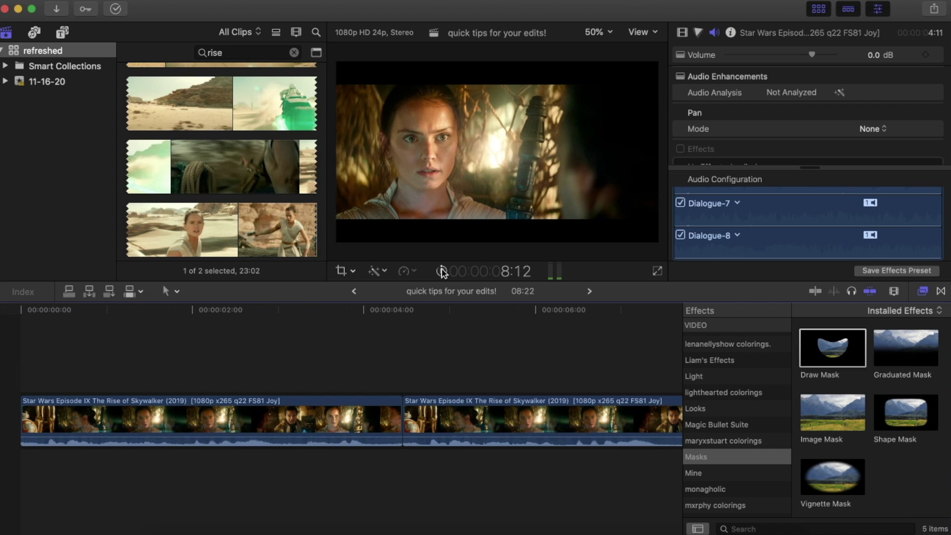
scroll(154, 367, left, 5)
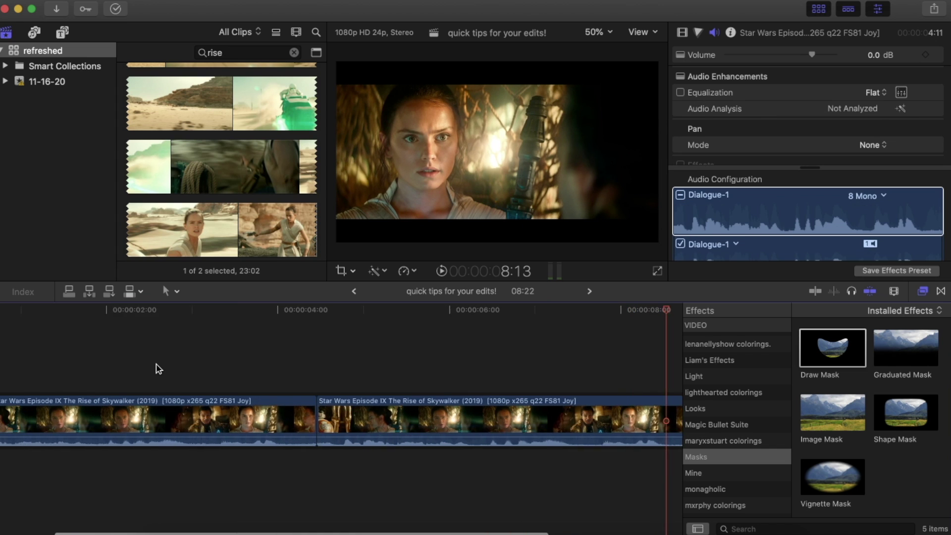
Delete the first duplicate clip and select the remaining Star Wars clip.
click(277, 427)
key(Delete)
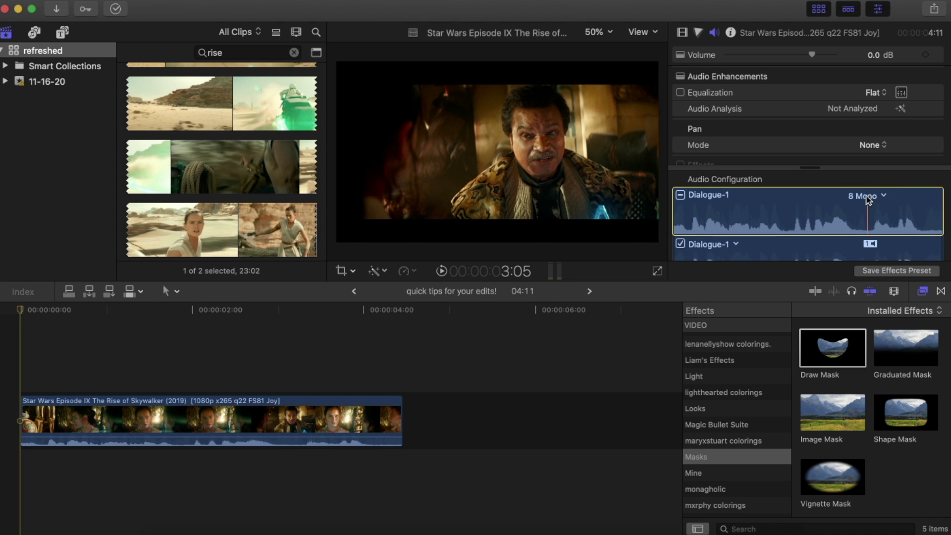
scroll(863, 203, down, 3)
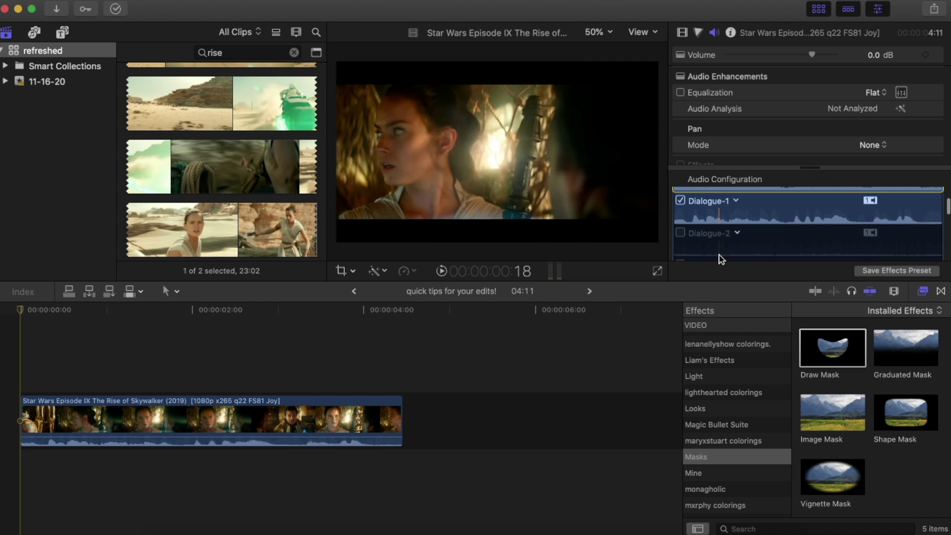
scroll(721, 258, down, 5)
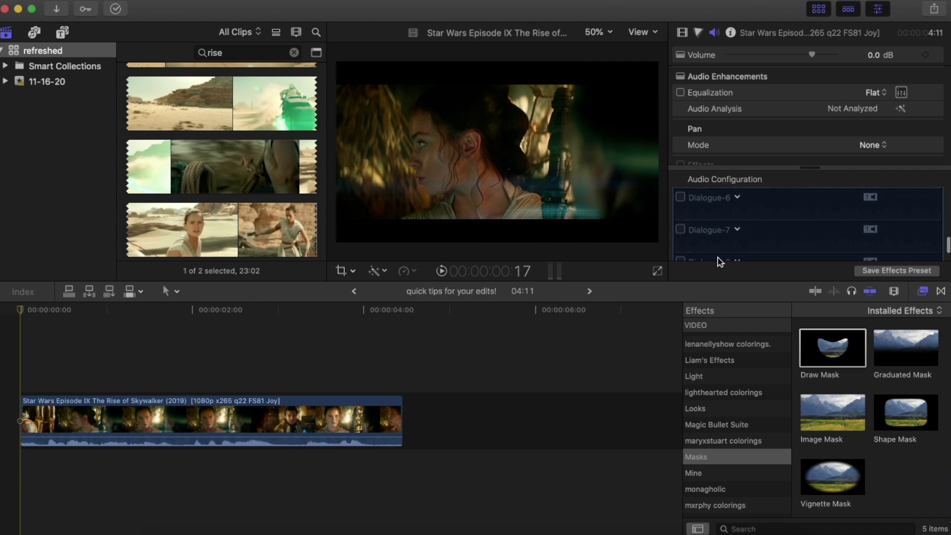
click(352, 349)
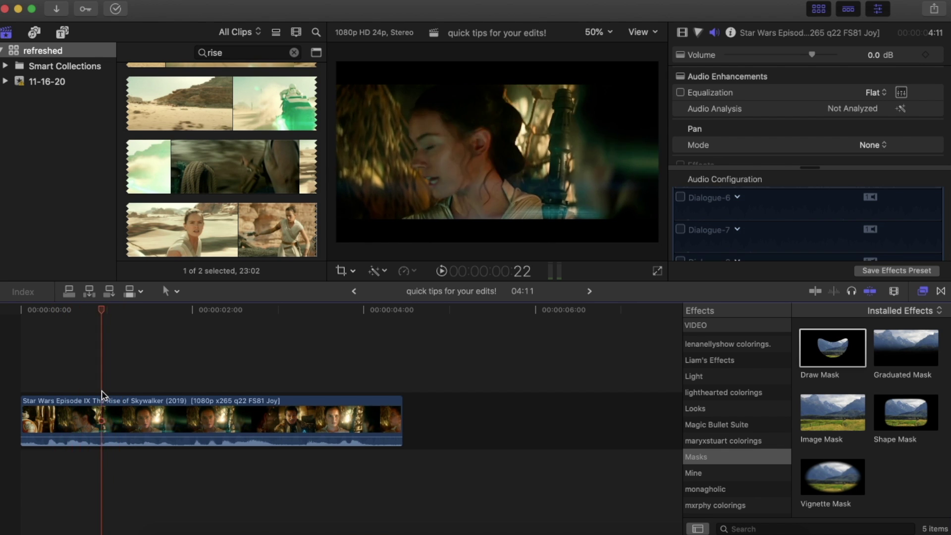
click(131, 411)
scroll(753, 446, down, 10)
Apply the Vintage Radios audio distortion effect and drag the clip volume down to -9 dB.
scroll(753, 446, down, 6)
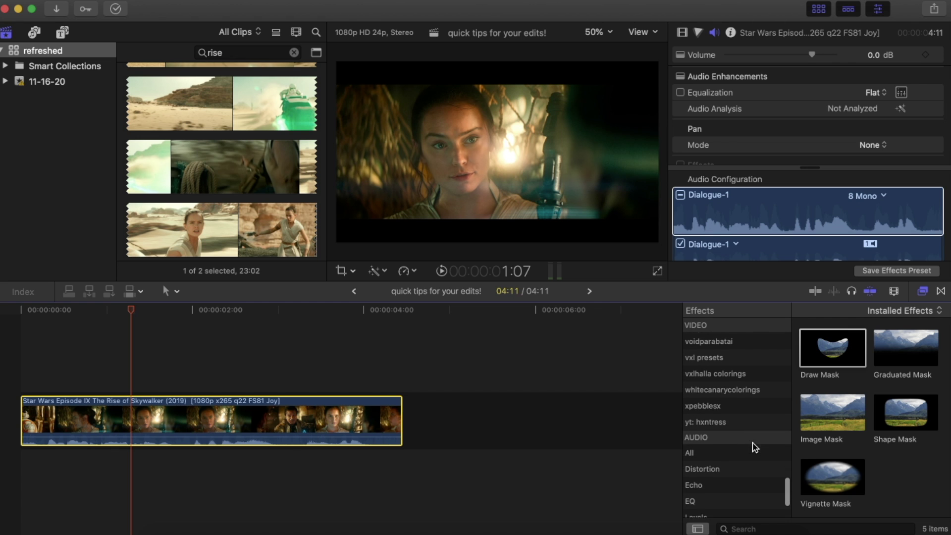
click(714, 397)
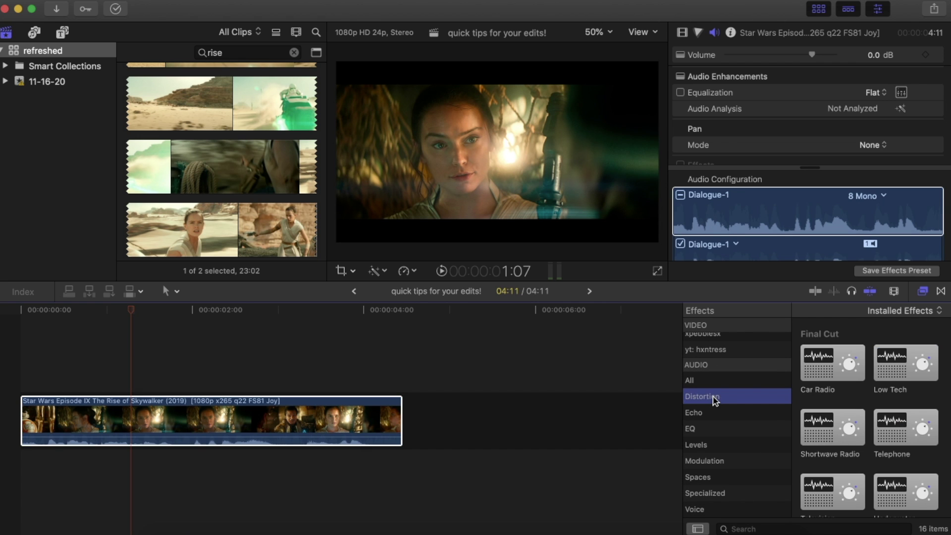
scroll(842, 409, down, 5)
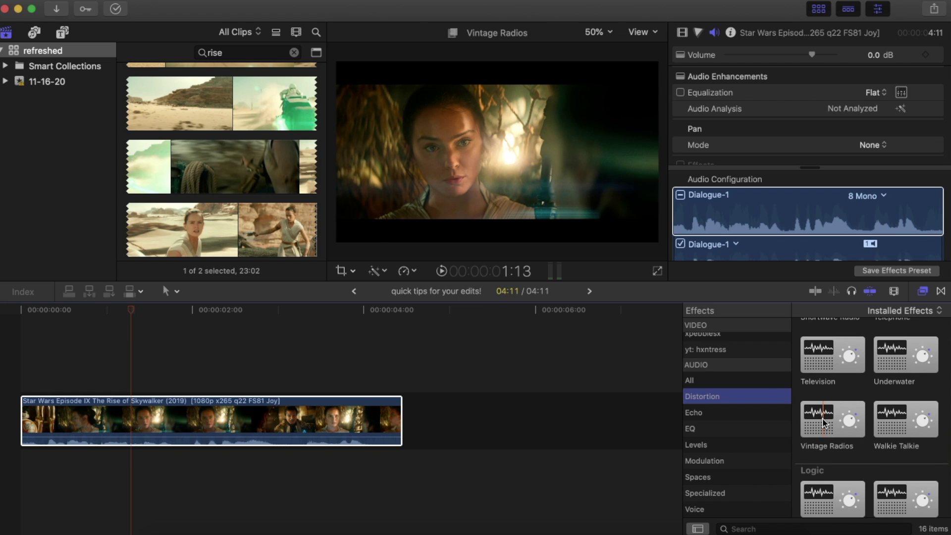
double_click(824, 423)
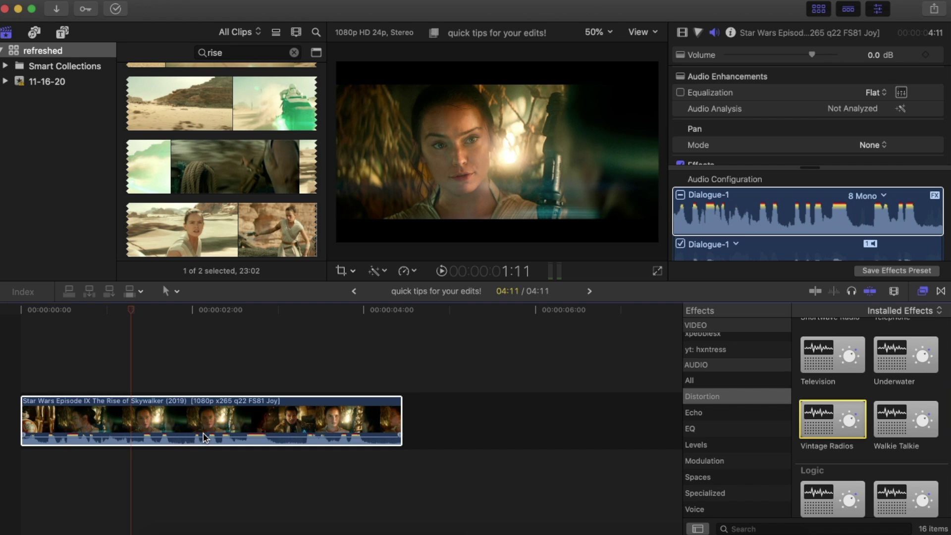
drag(264, 433, 264, 439)
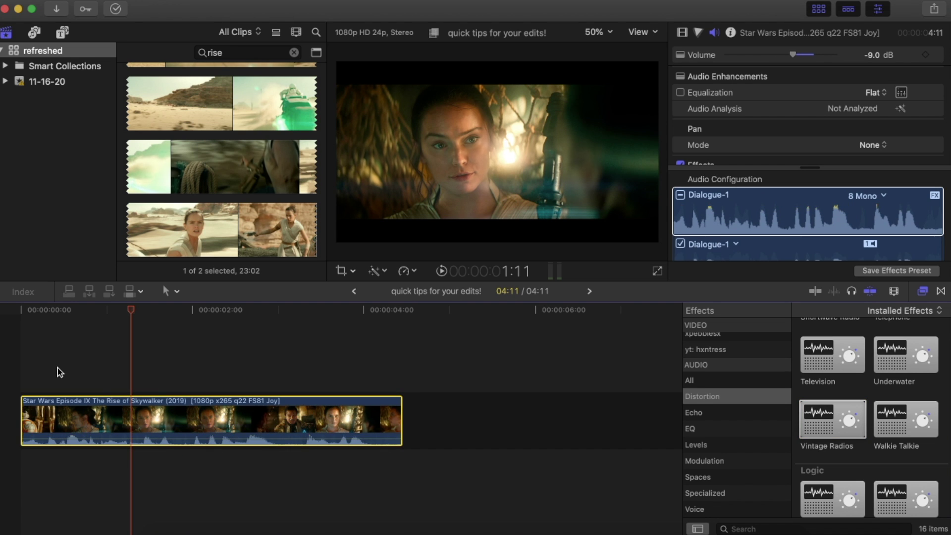
click(51, 374)
key(Home)
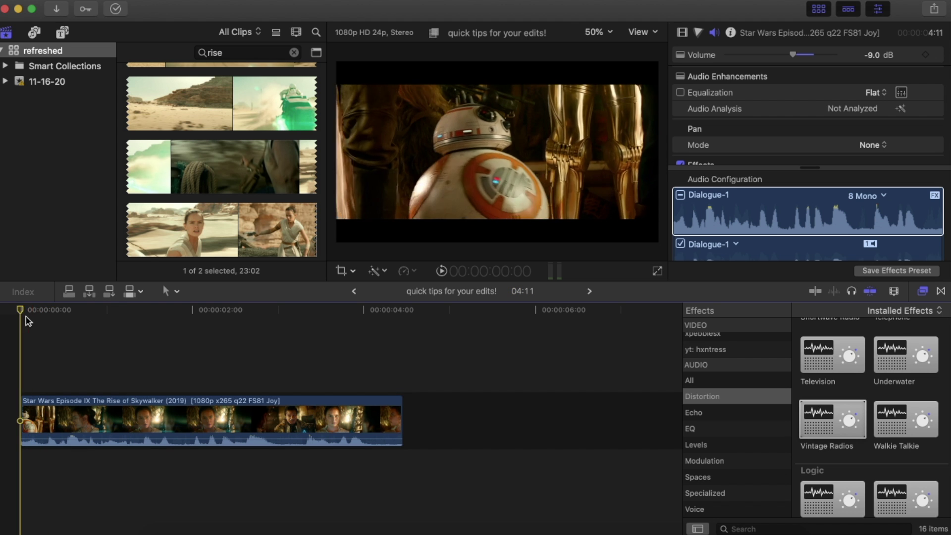
click(441, 270)
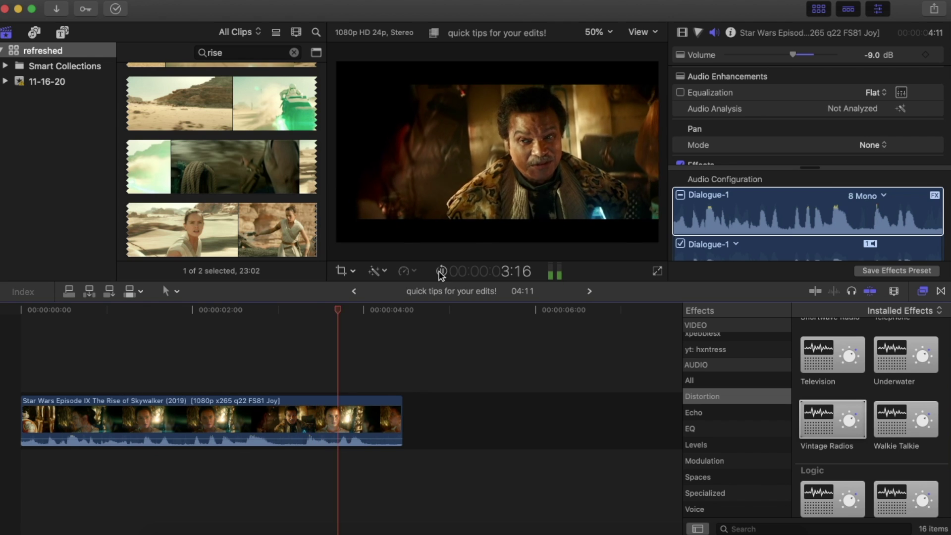
click(46, 362)
click(51, 311)
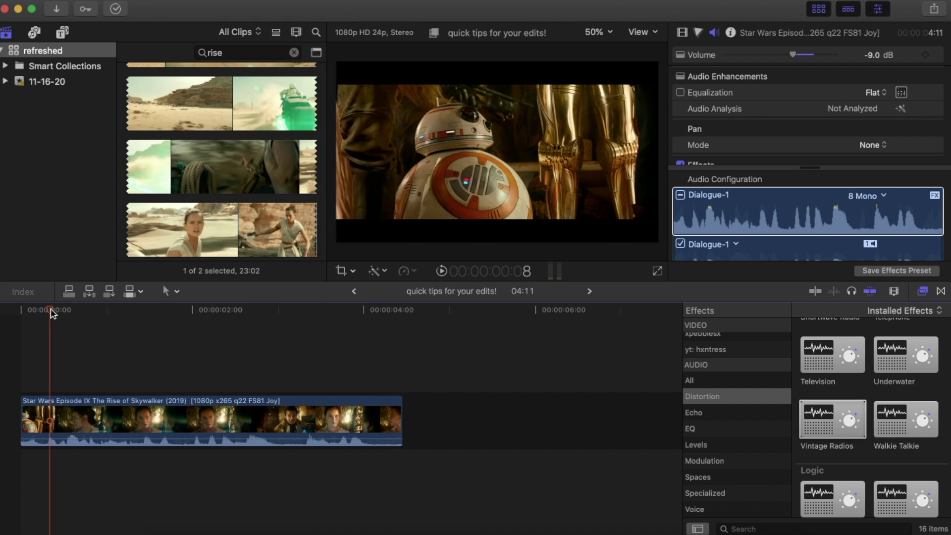
drag(50, 312, 182, 349)
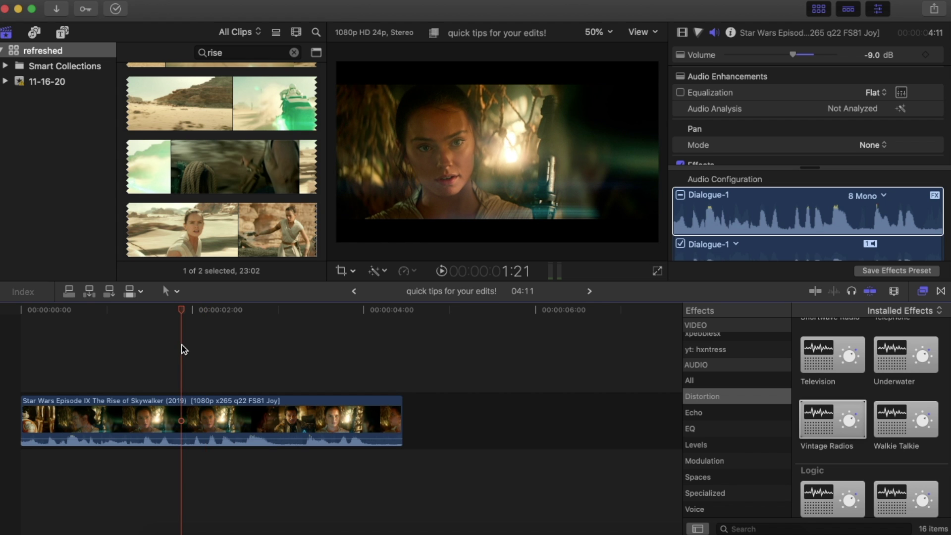
drag(182, 315, 209, 351)
click(203, 401)
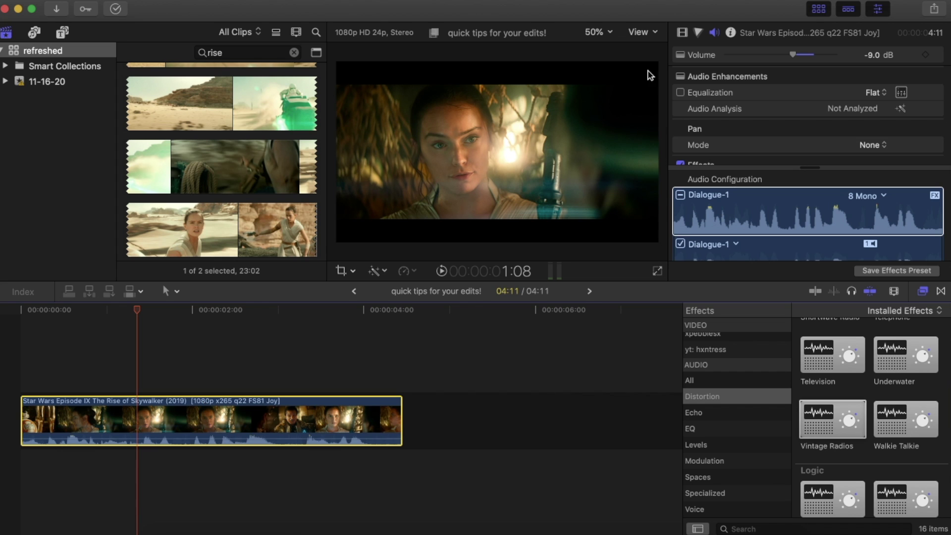
scroll(718, 115, down, 3)
Undo the Vintage Radios effect and move the playhead a few frames into the clip.
key(super+z)
click(10, 361)
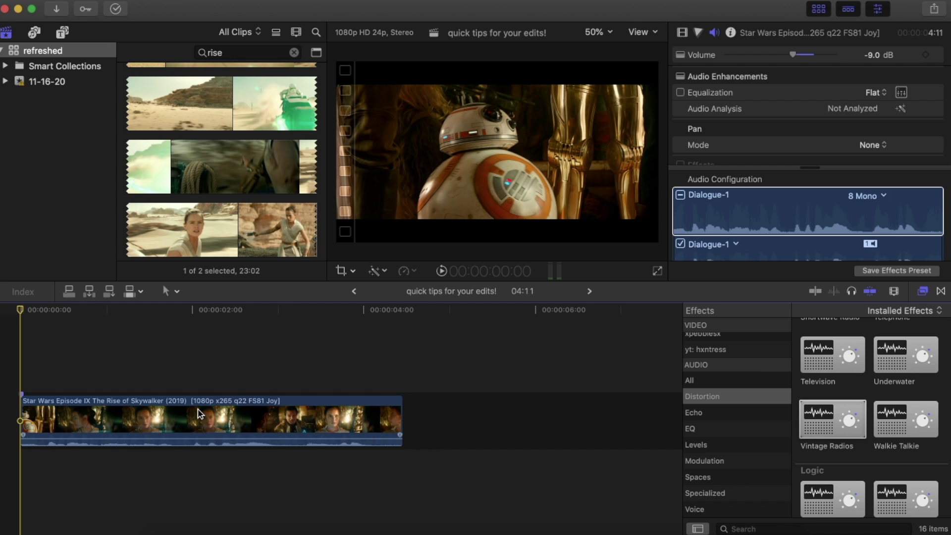
click(41, 312)
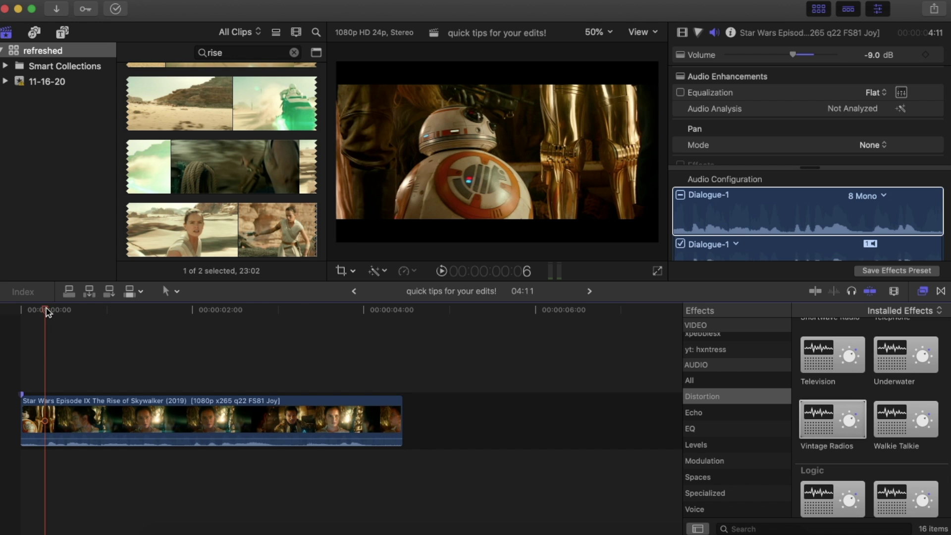
Open the clip-start marker, try the To Do and Chapter types, and leave it Standard.
double_click(22, 394)
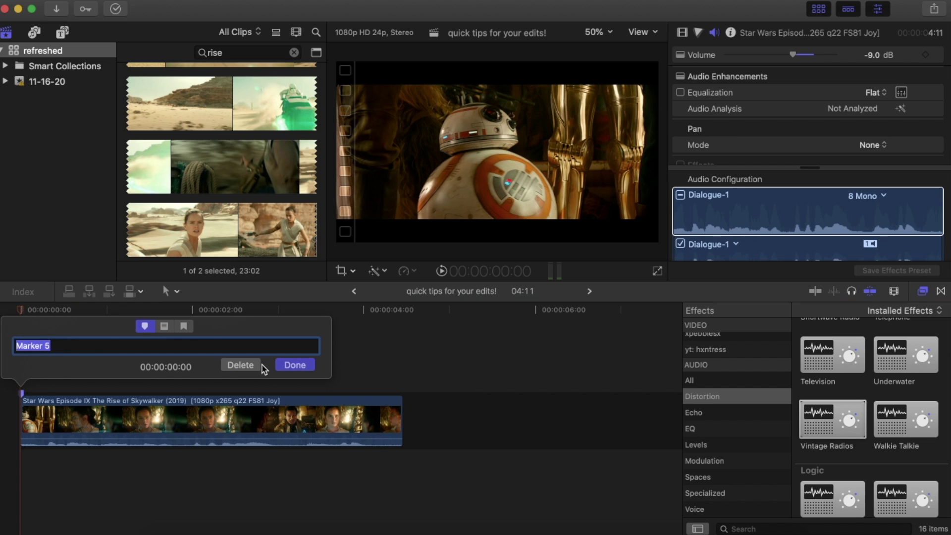
click(165, 325)
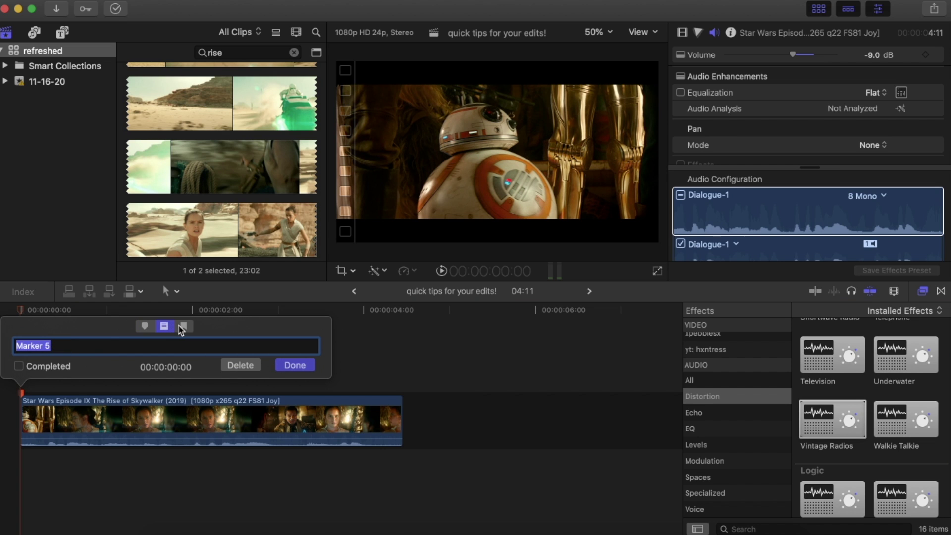
click(184, 326)
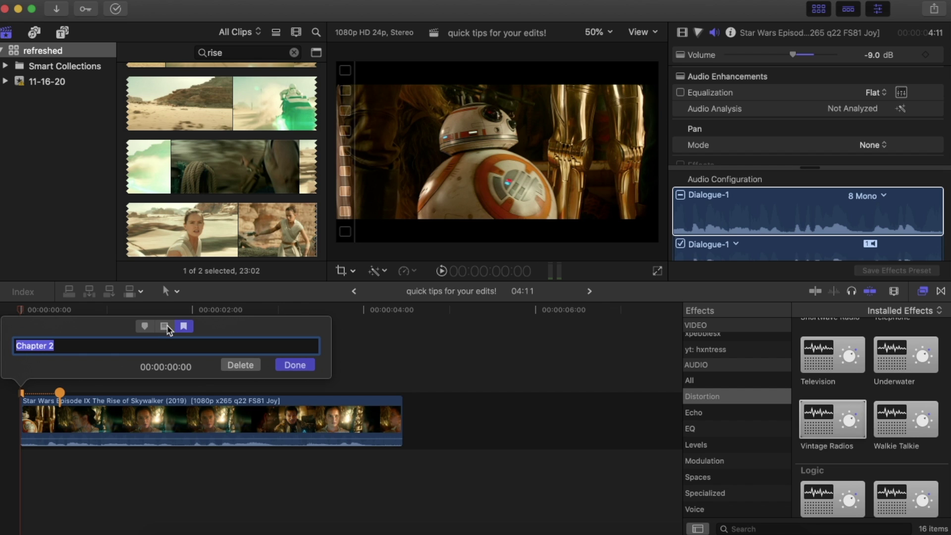
click(165, 326)
click(145, 327)
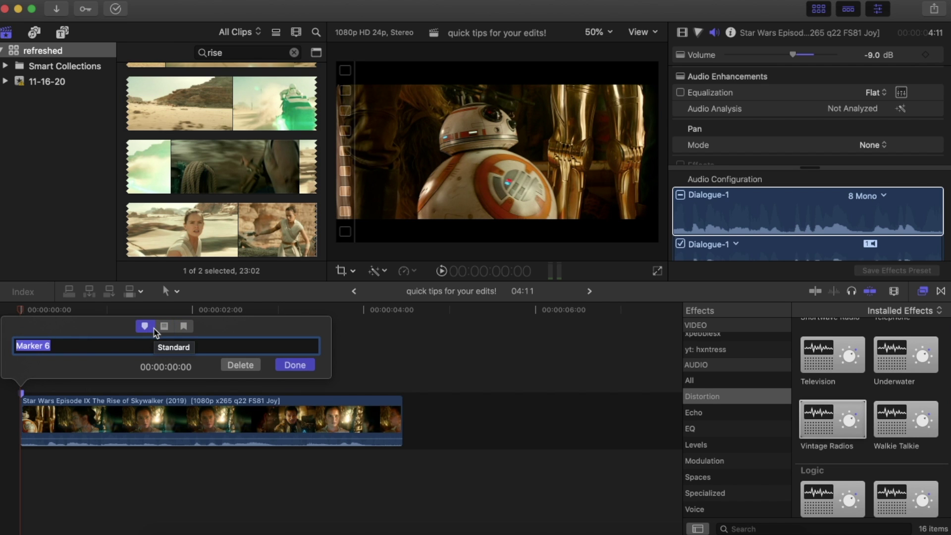
Add markers with M during playback, then return to start and scrub to about 00:00:03:05.
key(space)
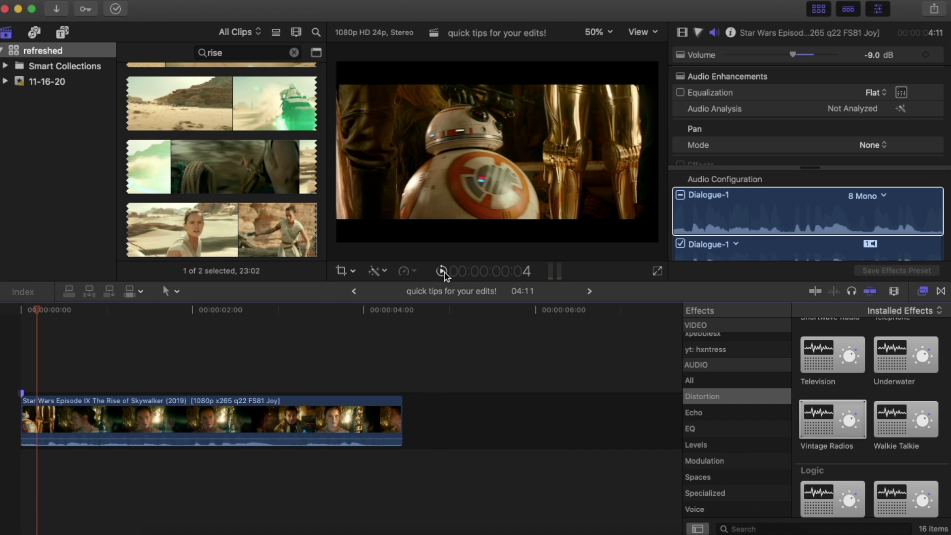
key(m)
key(m)
key(m)
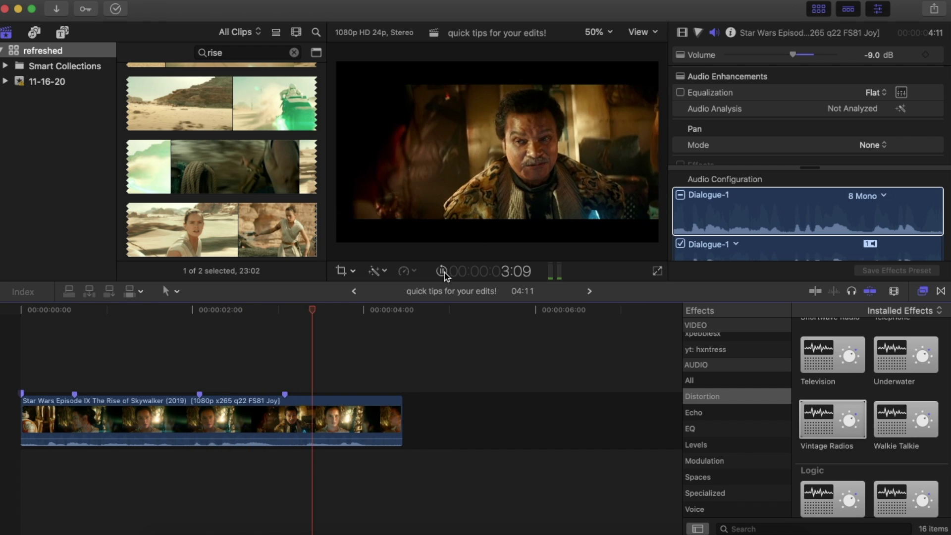
key(m)
key(Home)
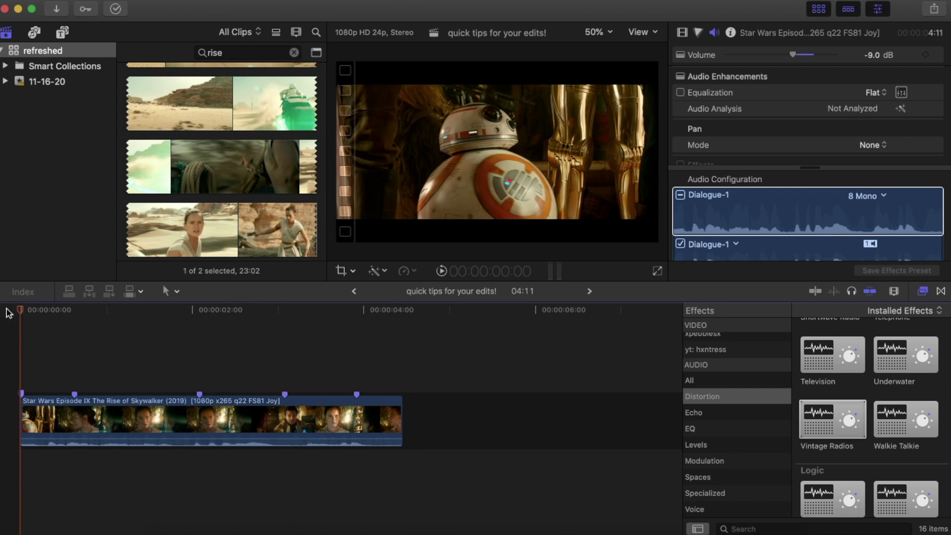
drag(18, 304, 297, 333)
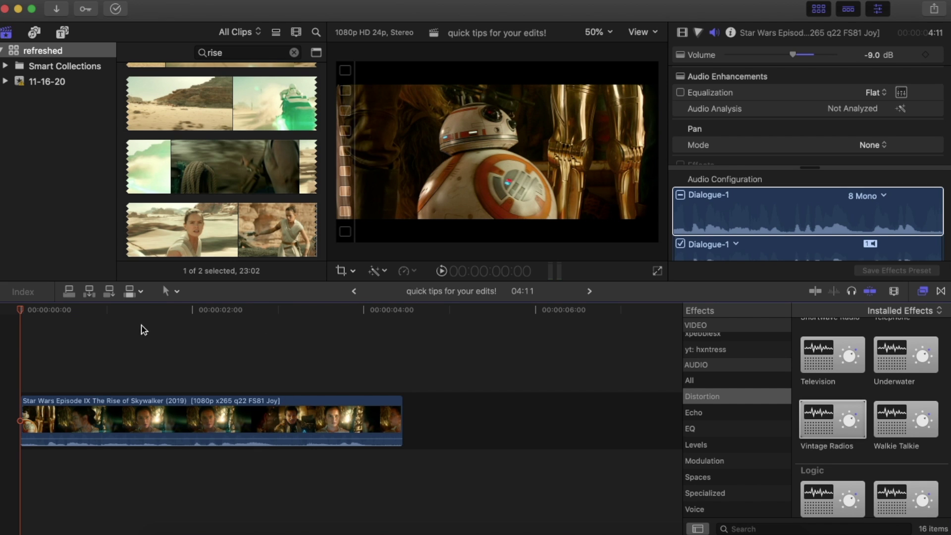
Split the clip with Cmd+B at 00:00:01:19 and about 00:00:02:10.
click(120, 328)
click(124, 308)
drag(124, 312, 175, 320)
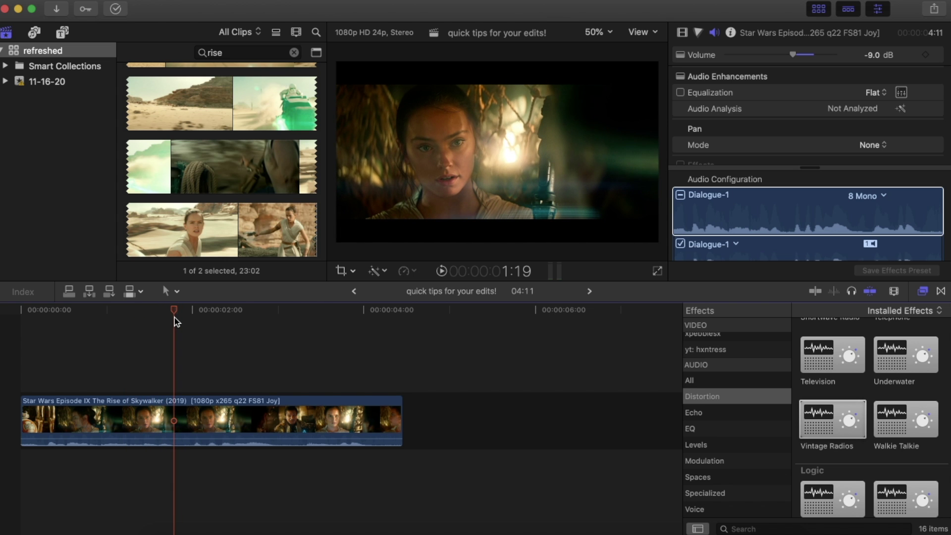
key(super+b)
drag(174, 305, 231, 315)
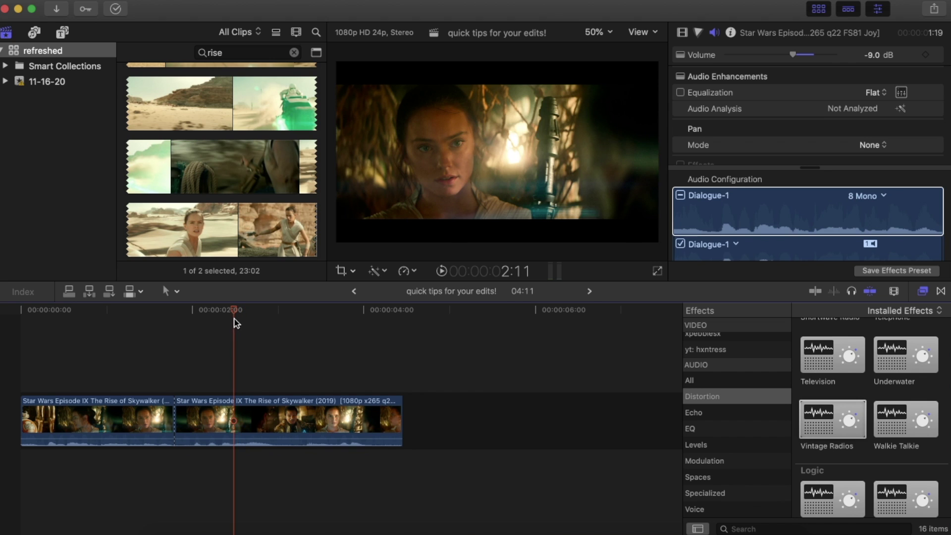
key(super+b)
Move the short middle piece to the end and mute its audio to -∞ dB.
drag(211, 406, 420, 415)
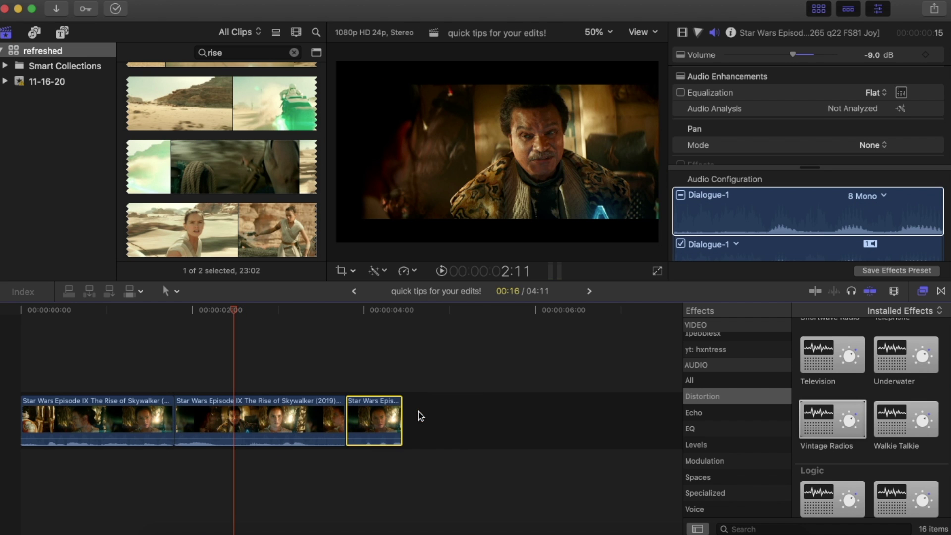
click(352, 382)
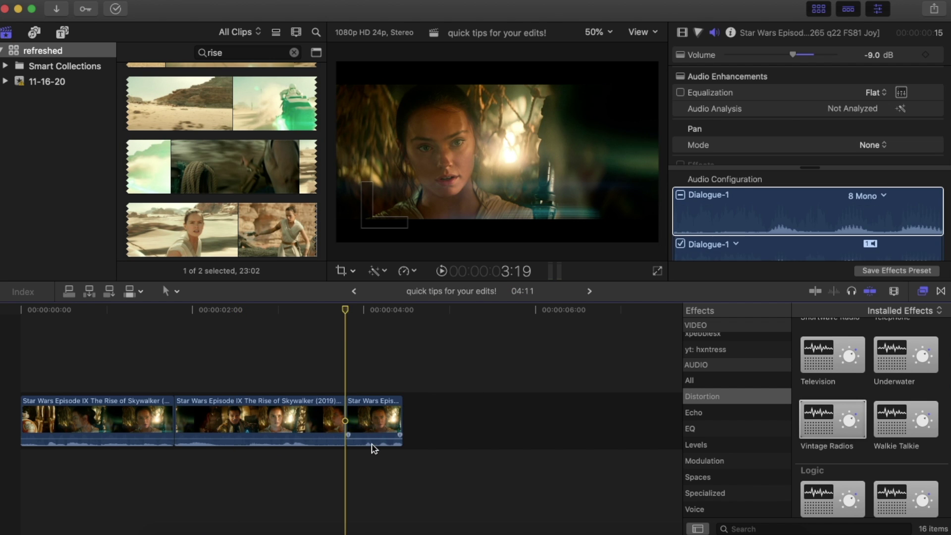
drag(372, 443, 375, 481)
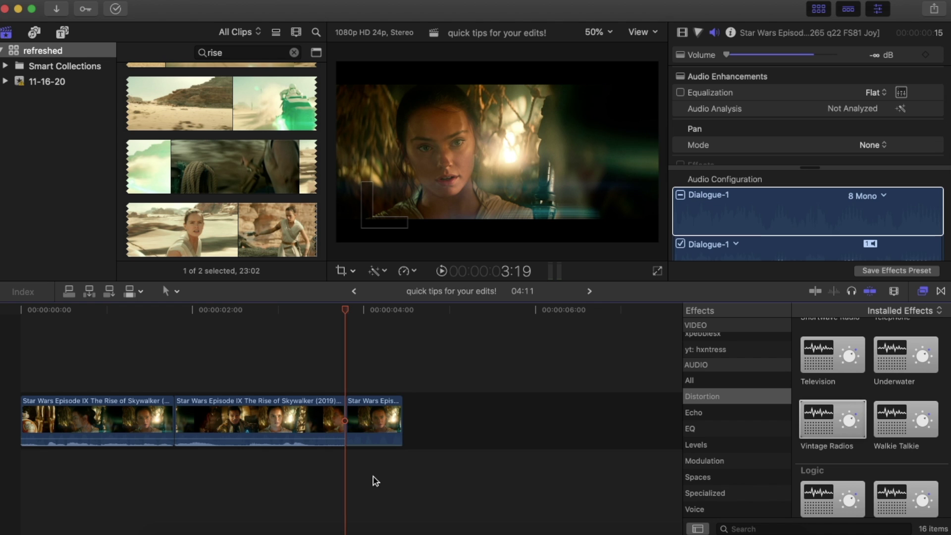
click(441, 271)
click(350, 388)
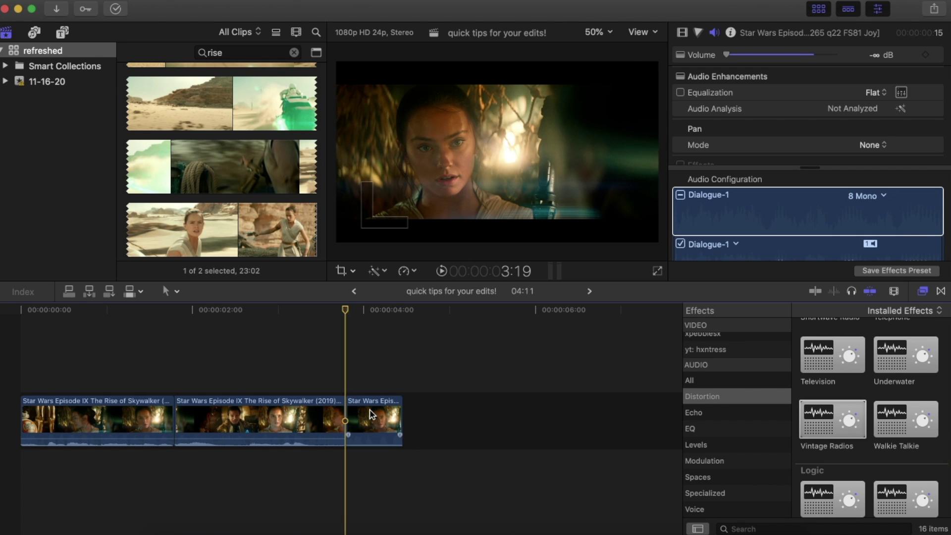
click(372, 418)
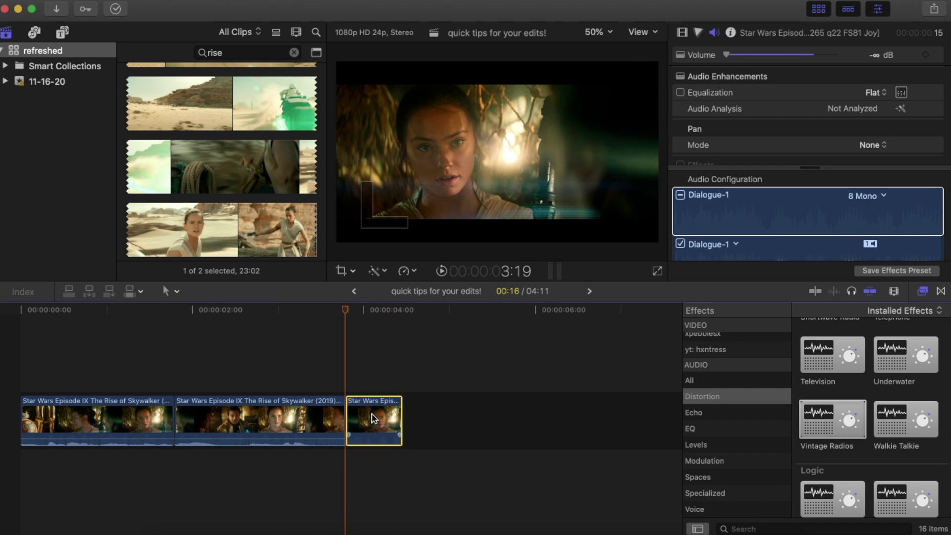
Retime the last clip to Slow 25% speed.
click(410, 273)
mouse_move(418, 283)
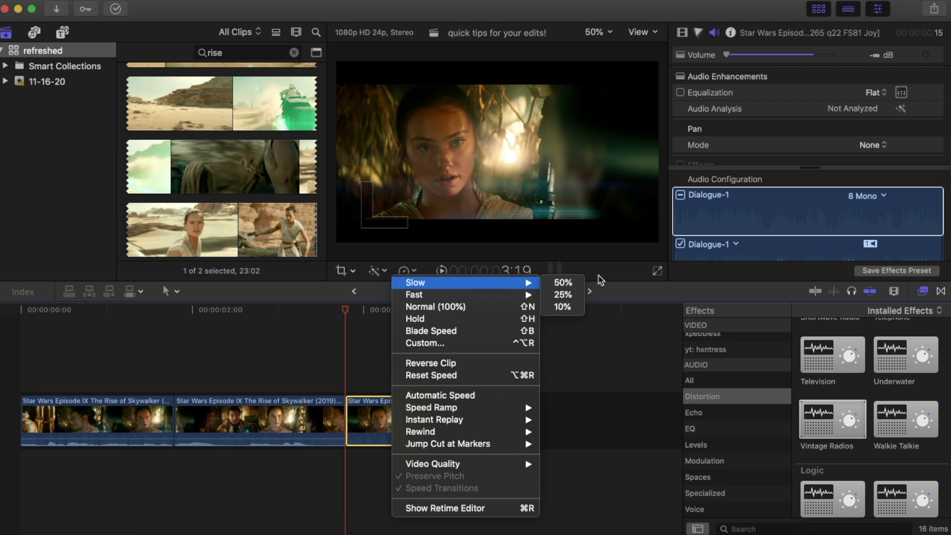
click(562, 294)
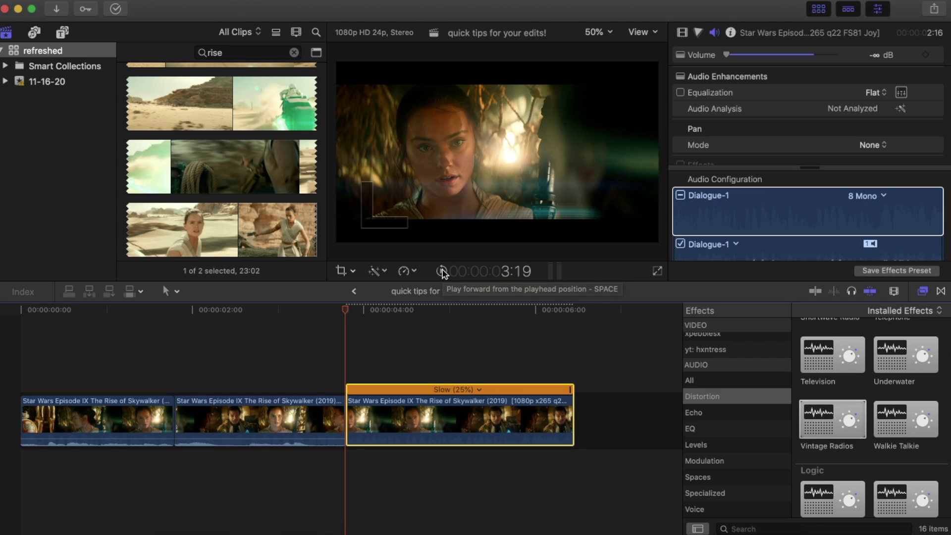
Play the slowed last clip back a few times to check it, then select it.
click(442, 271)
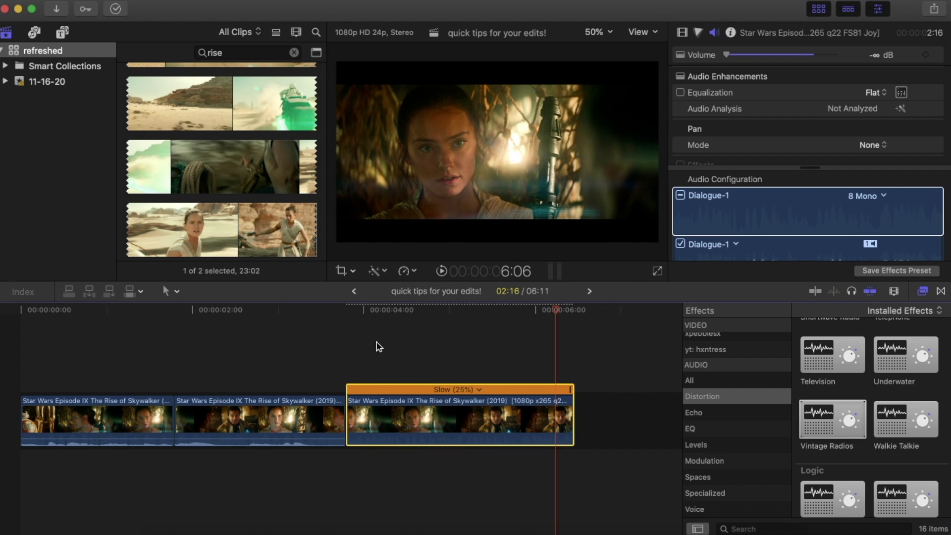
click(348, 364)
click(442, 272)
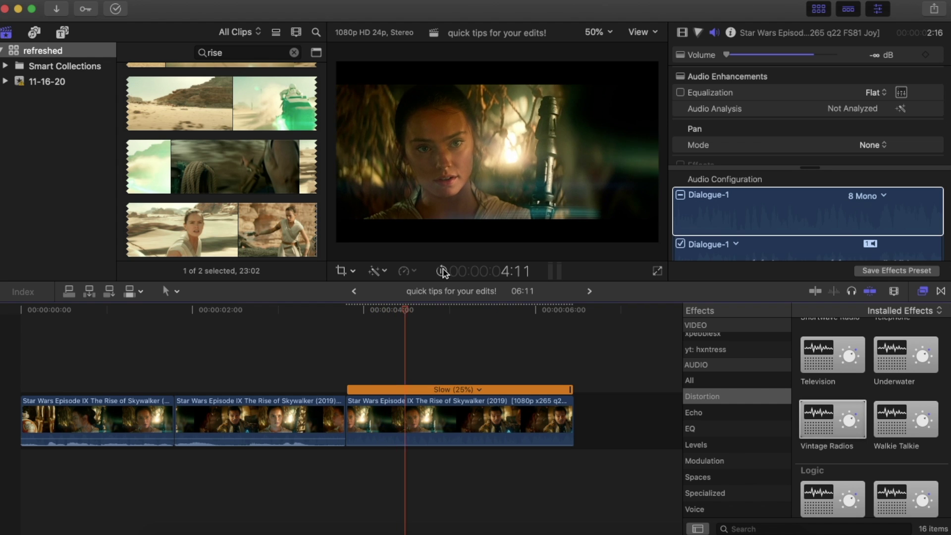
click(442, 272)
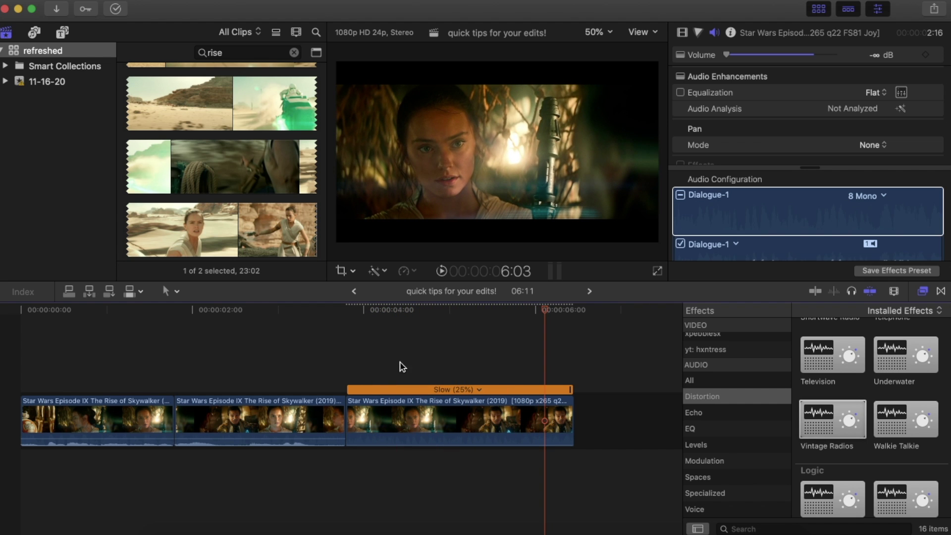
click(349, 376)
click(441, 271)
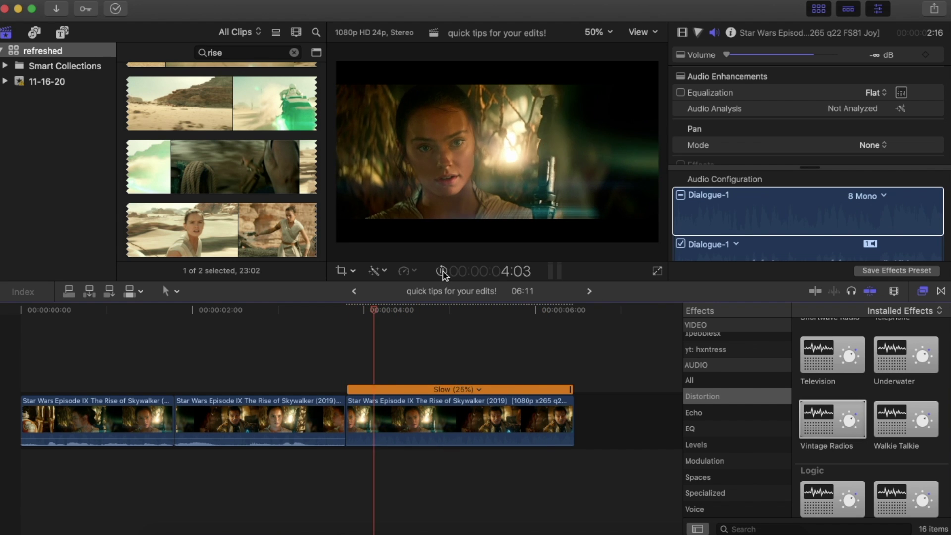
click(372, 420)
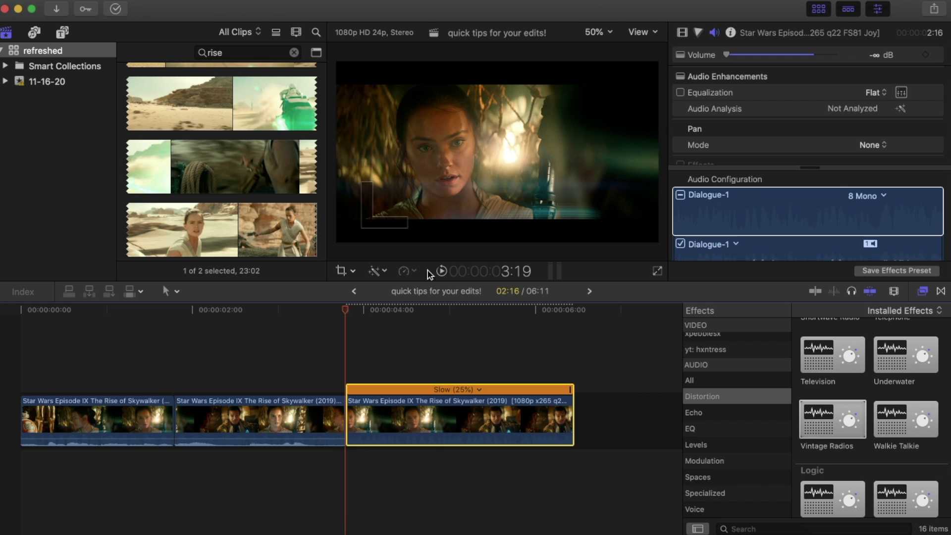
Change the slowed clip's frame interpolation quality and play it back from the third clip's start.
click(408, 273)
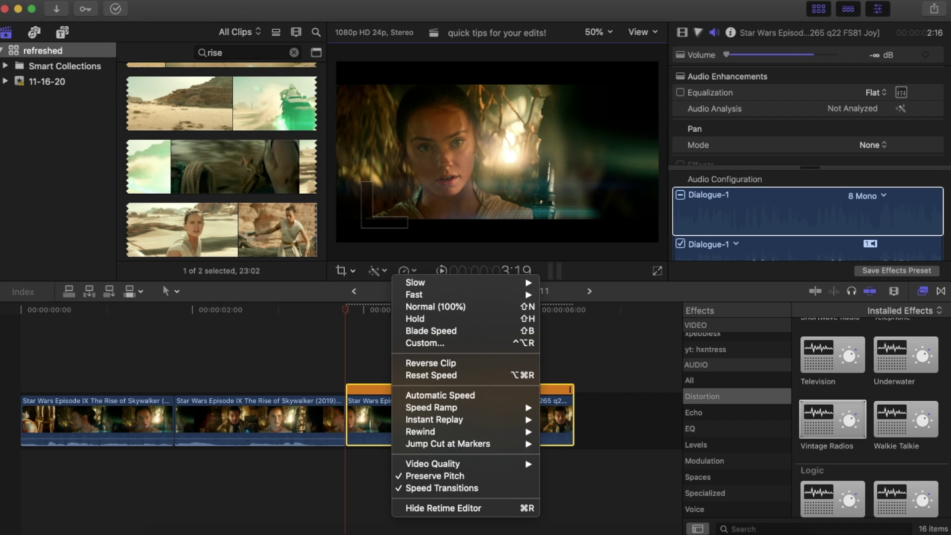
mouse_move(491, 470)
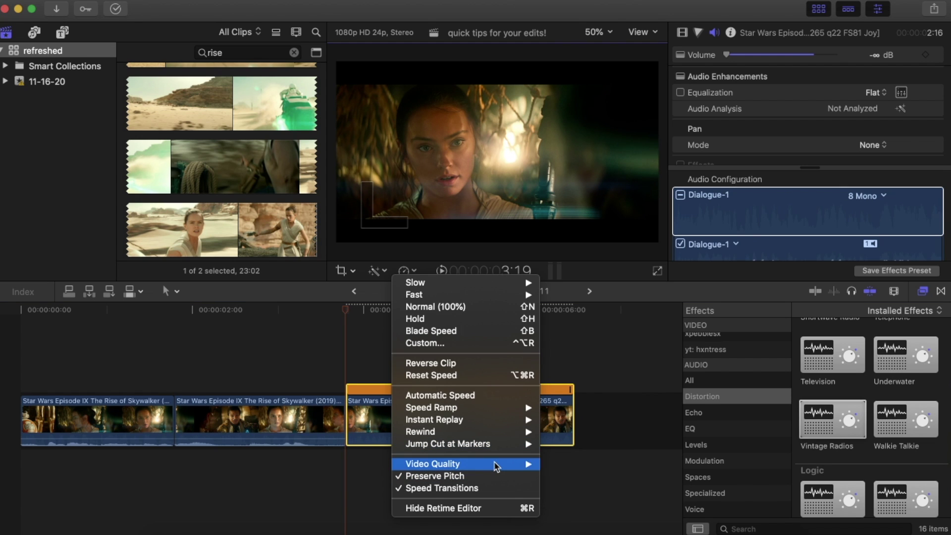
click(586, 477)
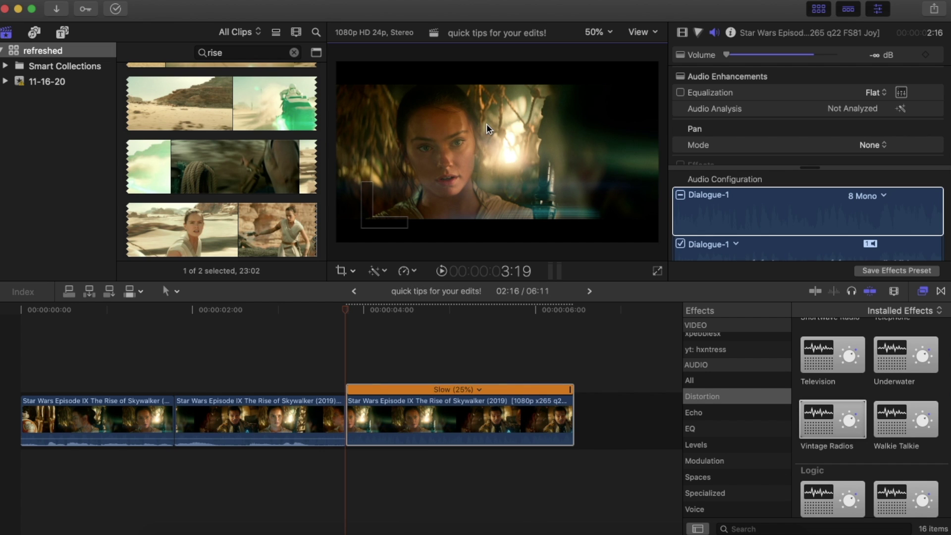
click(441, 271)
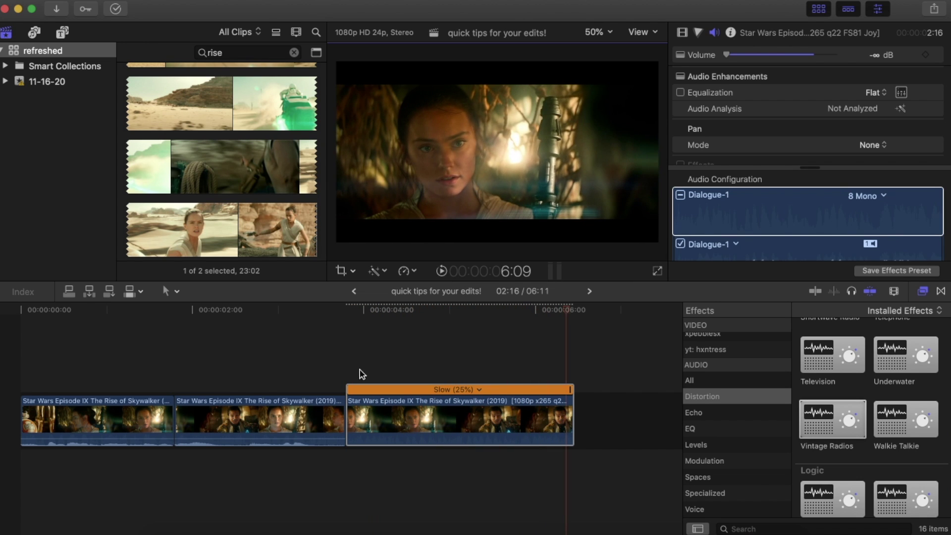
click(348, 367)
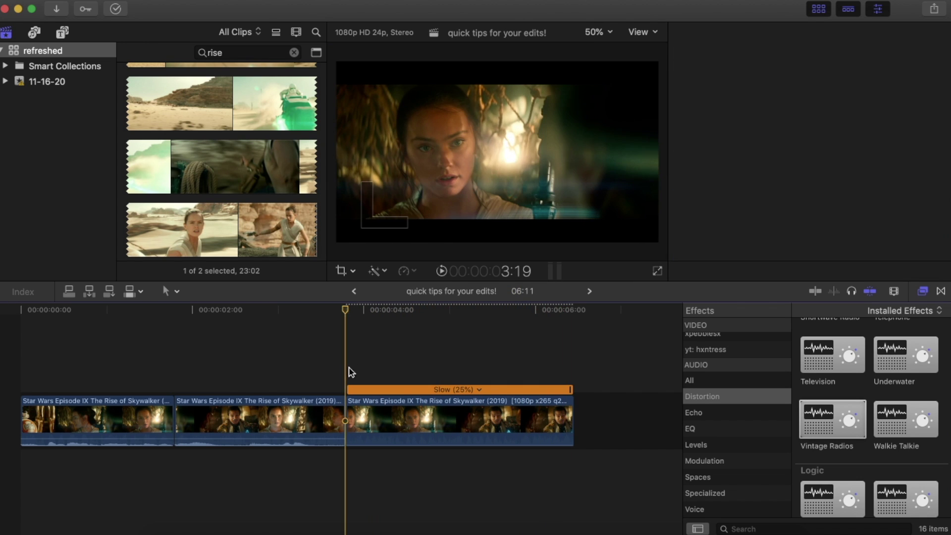
click(442, 270)
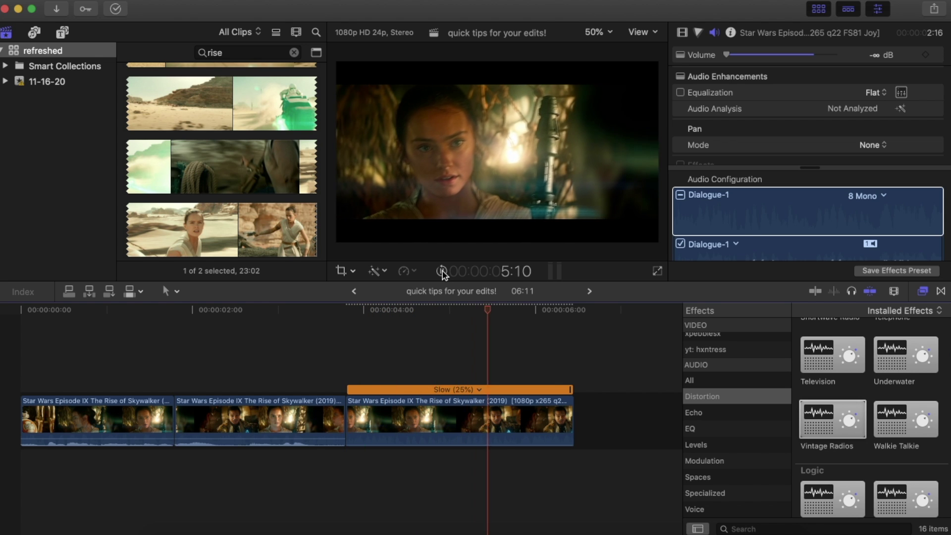
Select the 25%-slowed third clip and set its Retime video quality to Optical Flow.
click(342, 357)
click(388, 439)
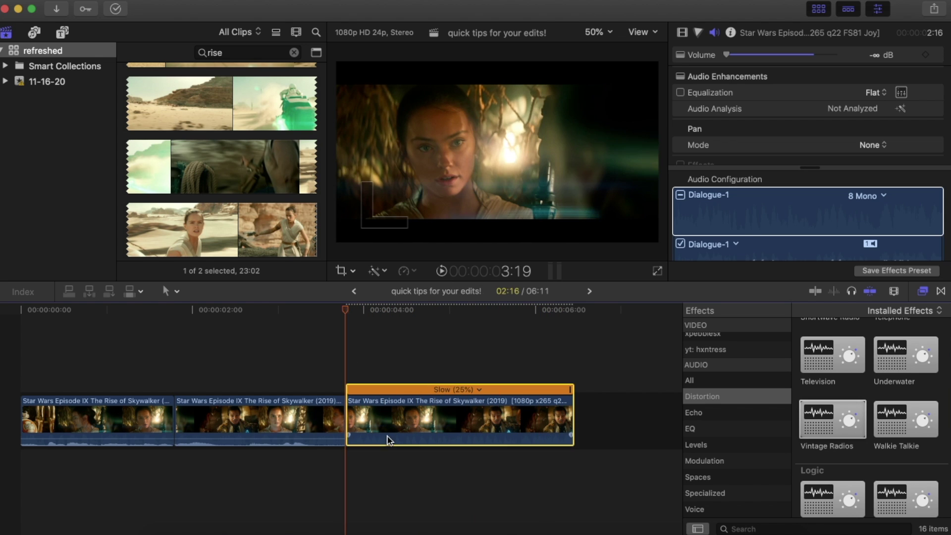
click(410, 273)
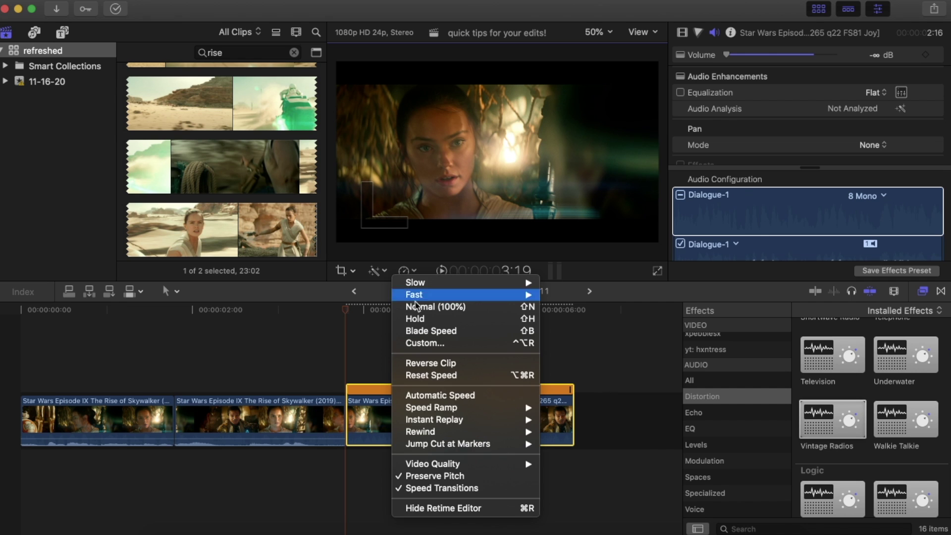
mouse_move(438, 468)
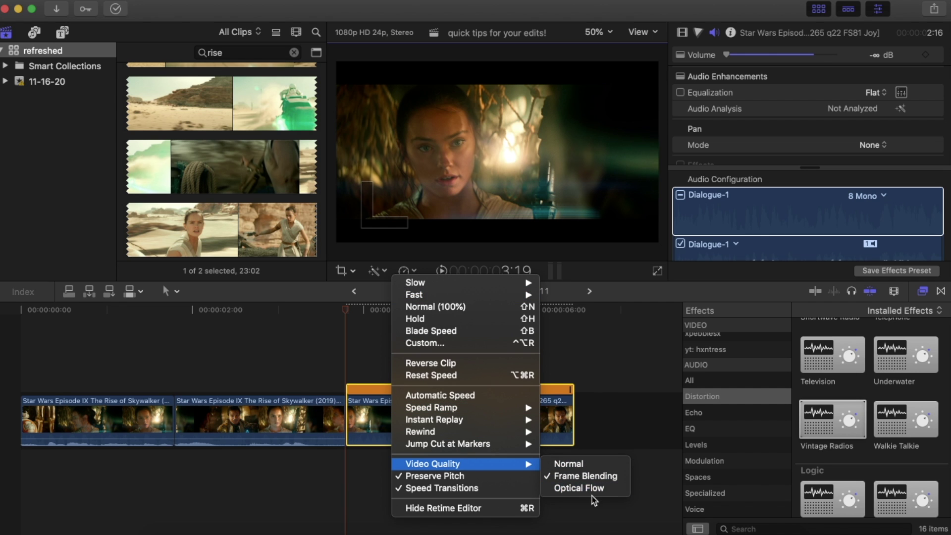
click(612, 488)
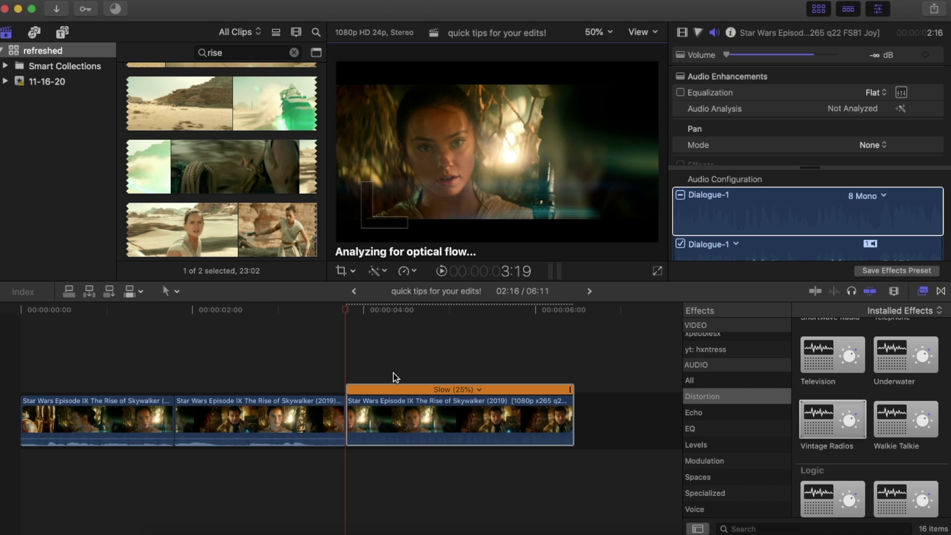
Check the Background Tasks progress while parking the playhead inside the slowed clip.
click(116, 9)
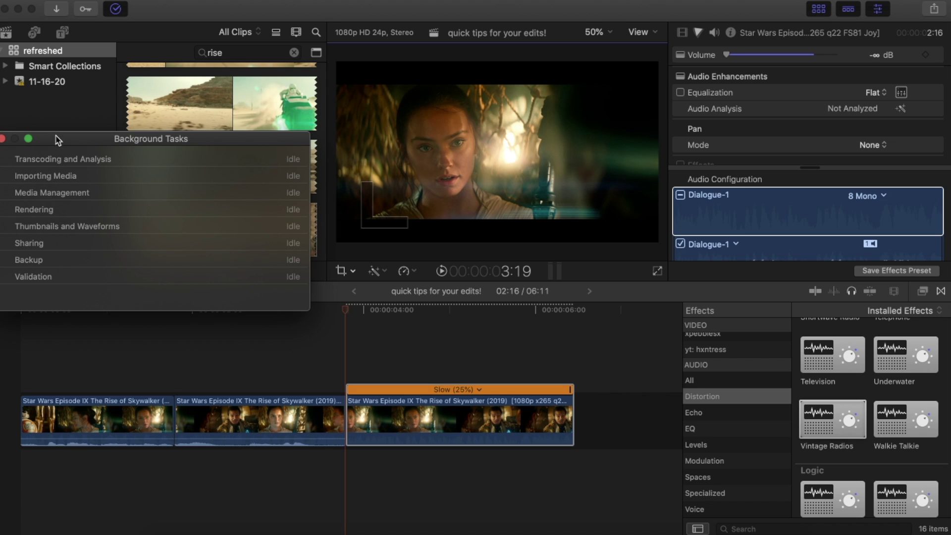
click(430, 321)
click(421, 318)
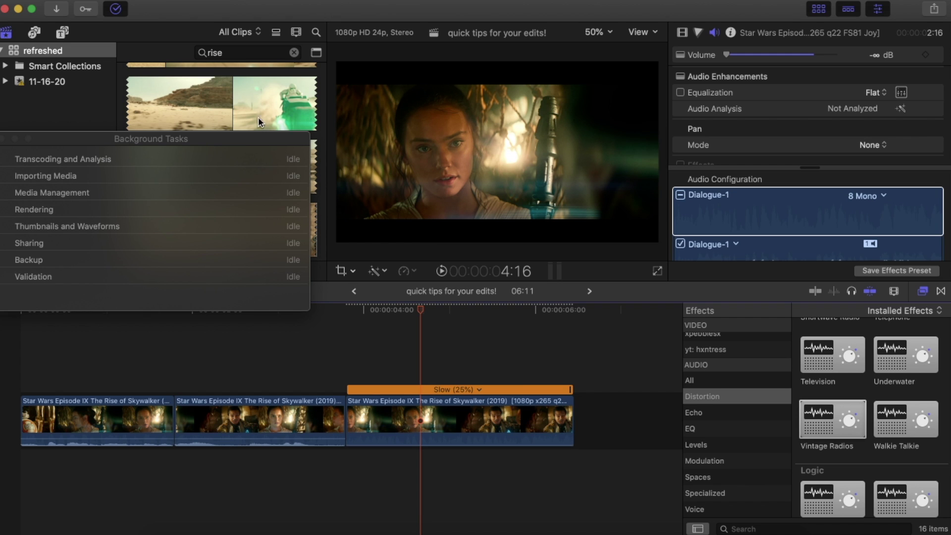
click(4, 139)
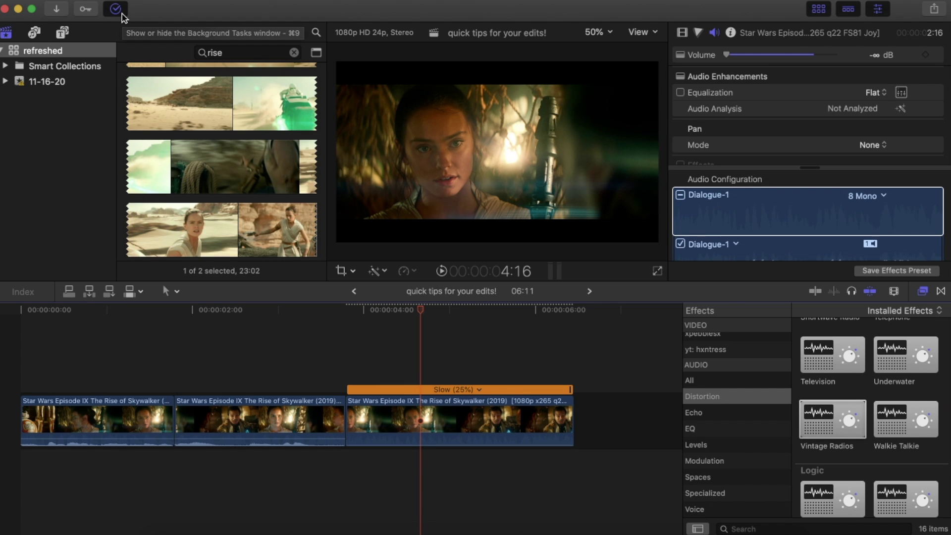
click(115, 9)
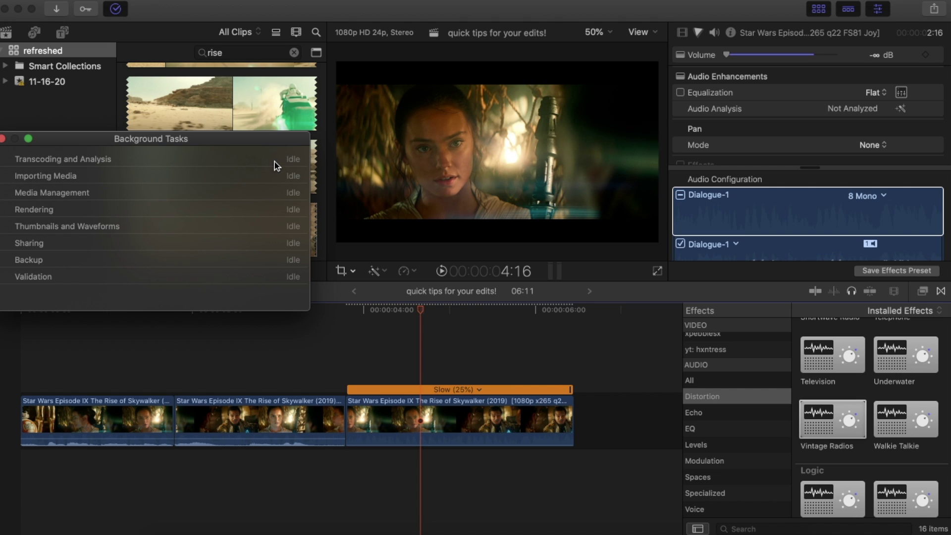
Keep the third clip at 25% slow speed and render the selection.
click(415, 271)
mouse_move(436, 467)
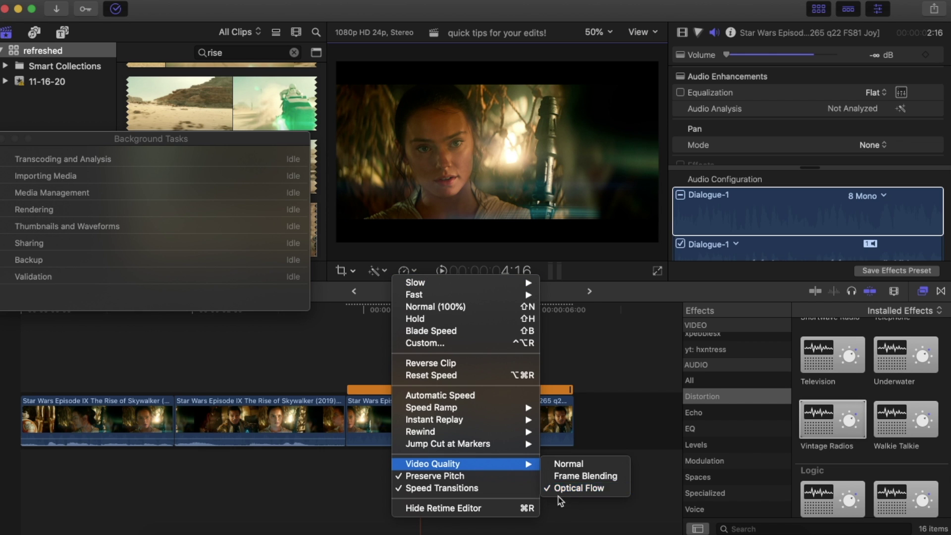
mouse_move(435, 281)
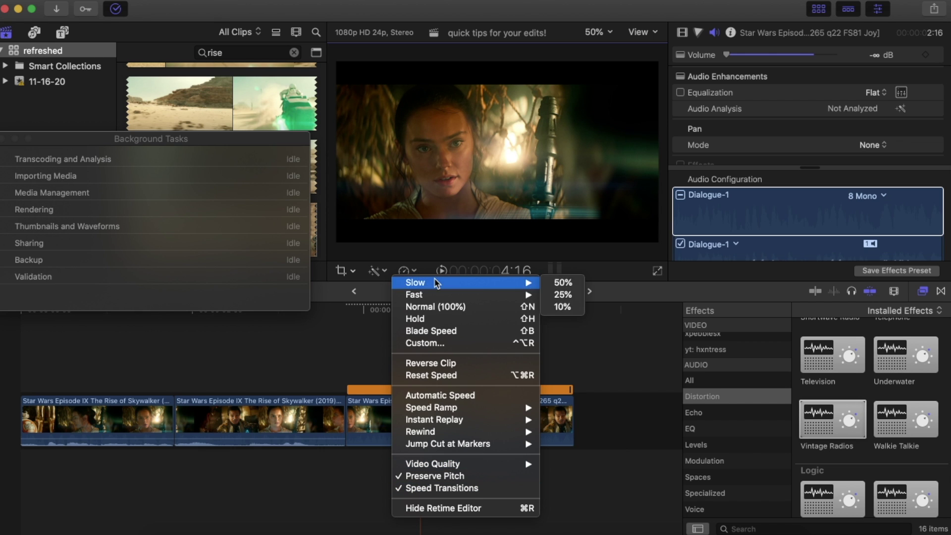
click(560, 292)
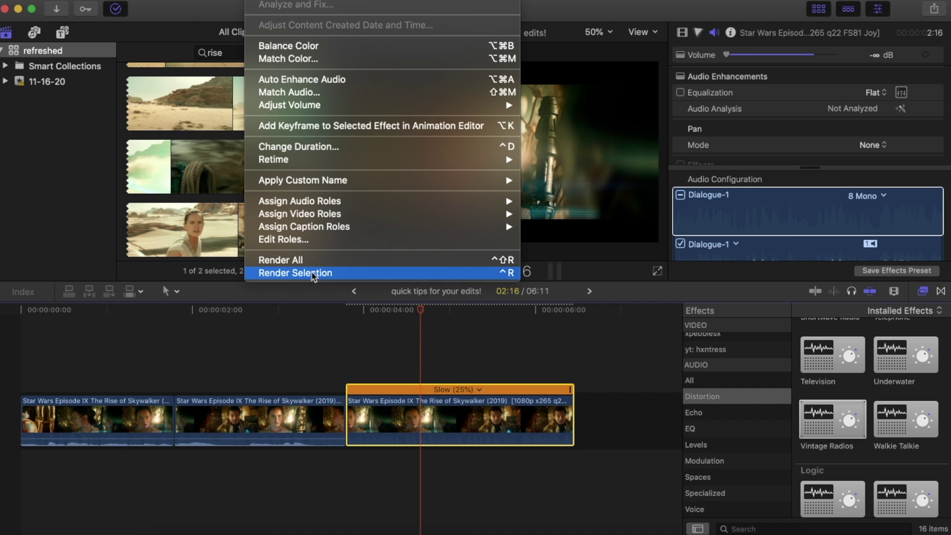
click(313, 271)
Play back the rendered slow-motion clip, then copy it for the end of the timeline.
click(345, 366)
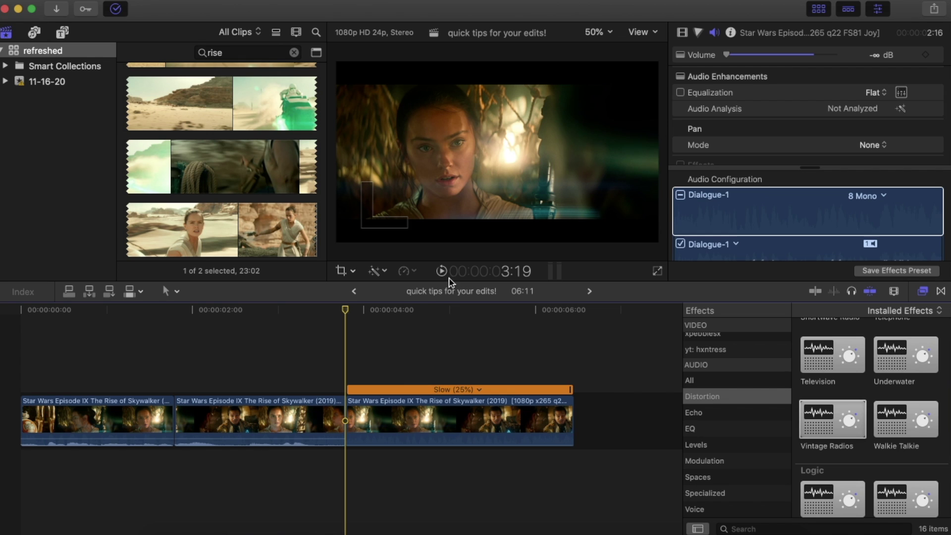
click(441, 272)
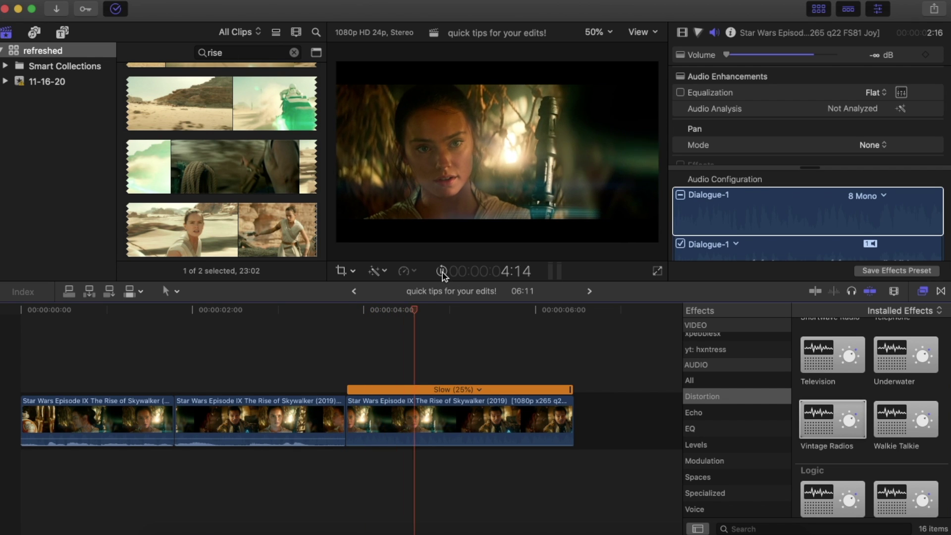
click(441, 271)
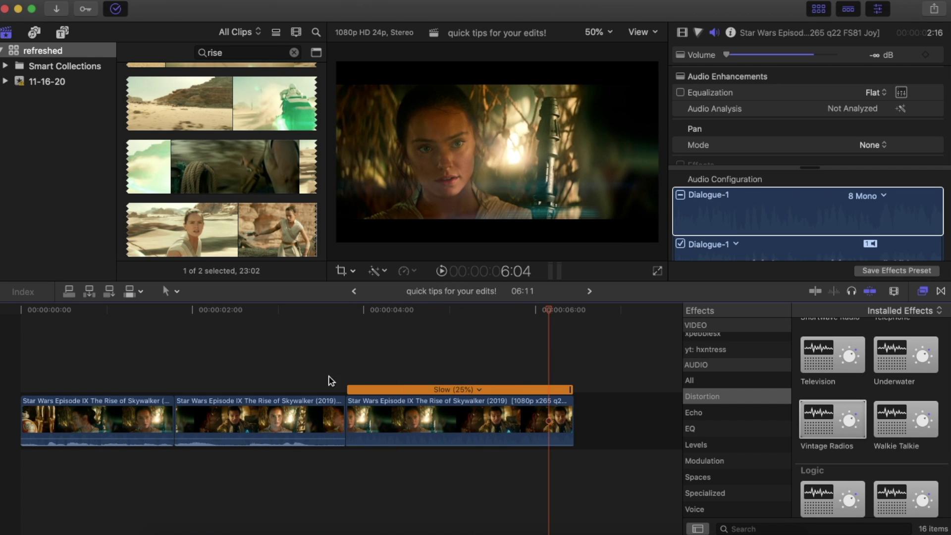
click(372, 423)
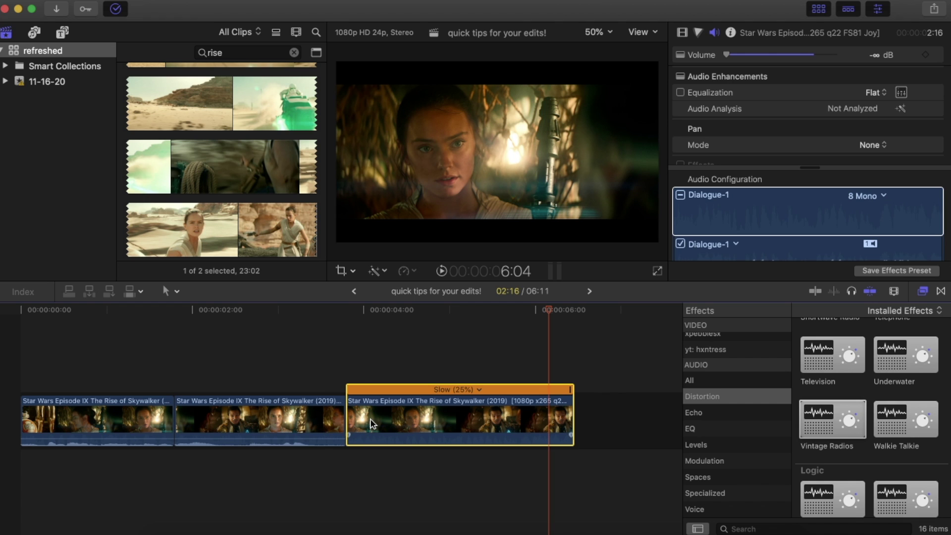
click(349, 361)
Paste the slowed copy at the timeline's end and switch the third clip to Frame Blending.
key(super+v)
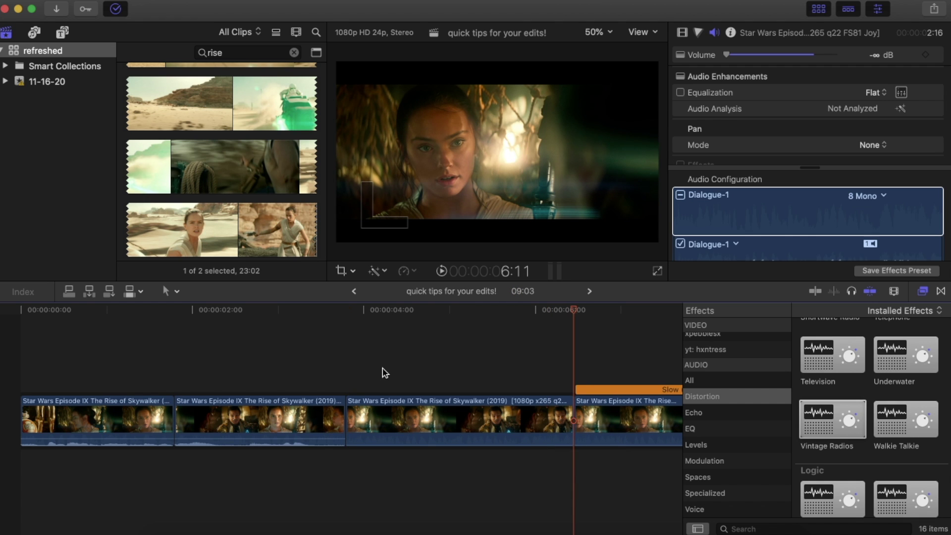
click(388, 372)
scroll(389, 371, right, 2)
click(384, 429)
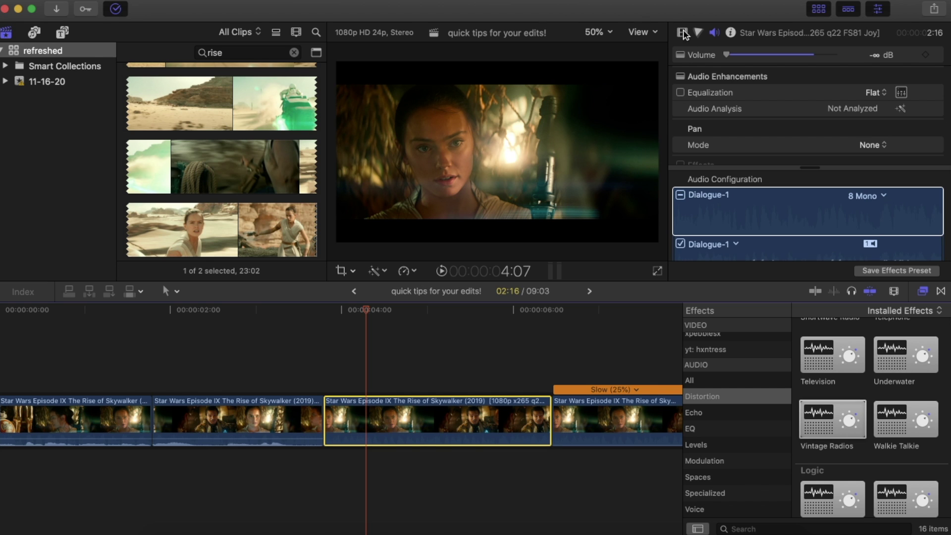
click(414, 271)
mouse_move(491, 465)
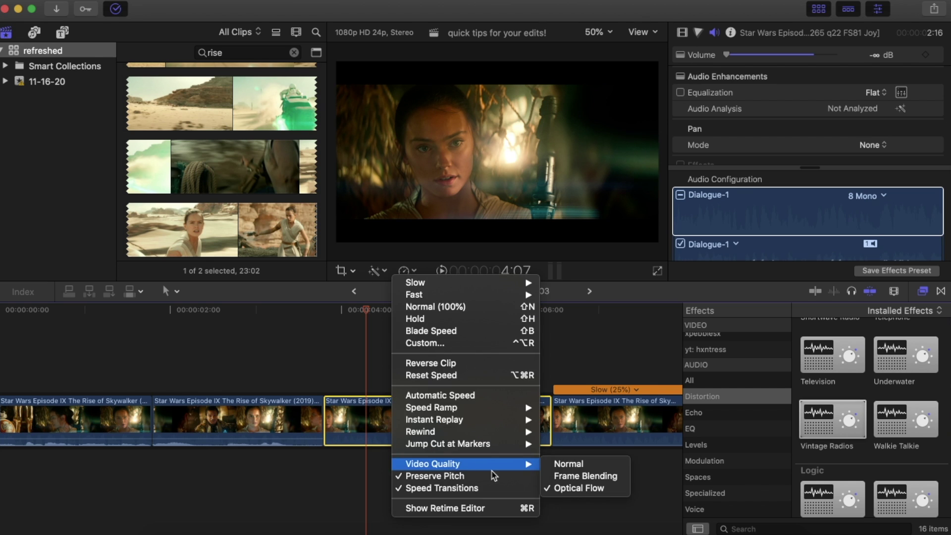
click(544, 479)
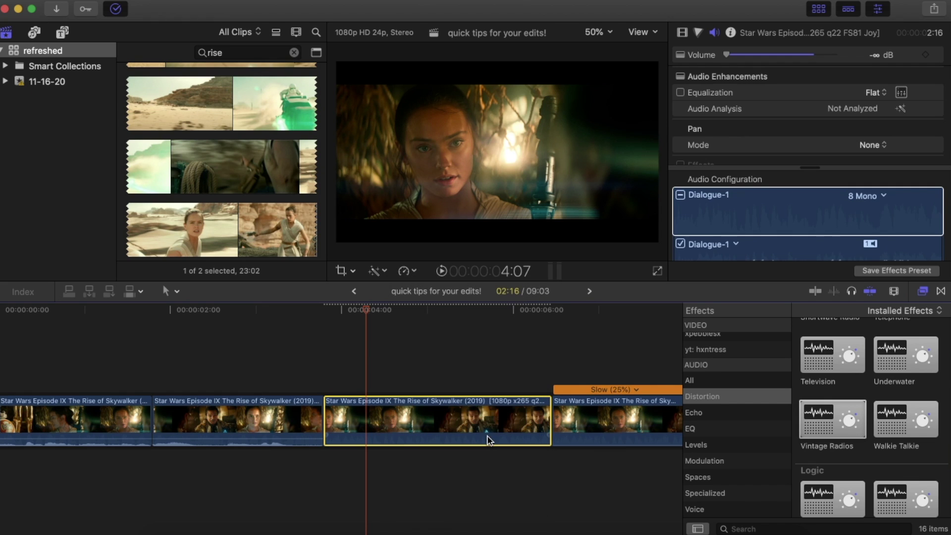
Crop the right side off the third clip's picture and connect the slowed copy beneath it.
click(341, 271)
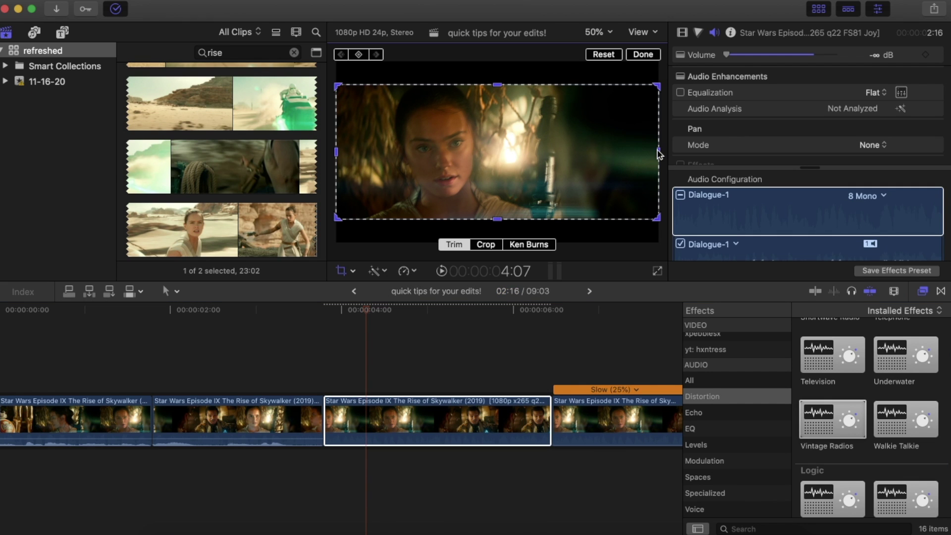
drag(657, 150, 498, 145)
click(642, 54)
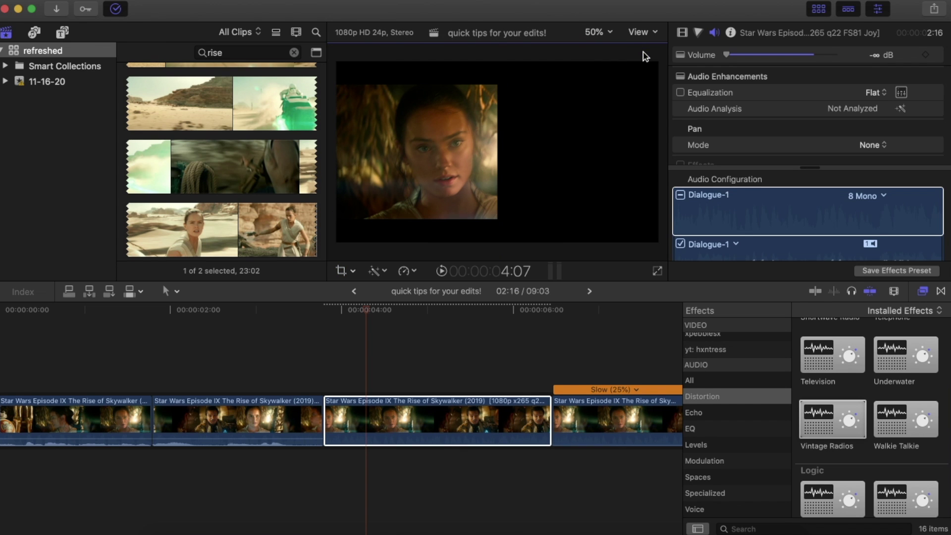
drag(575, 434, 336, 505)
Shift the slowed copy's horizontal position to 776 px so both images sit side by side.
click(680, 33)
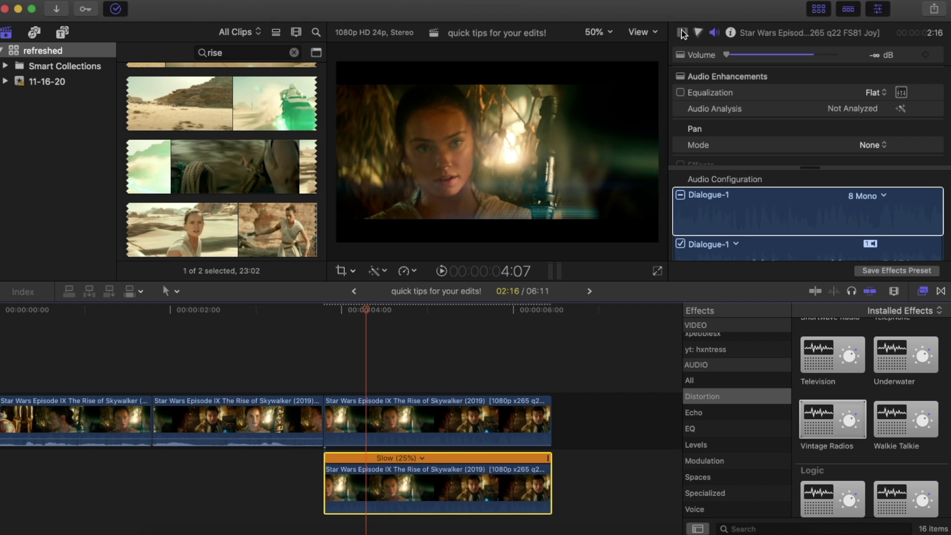
drag(812, 124, 892, 124)
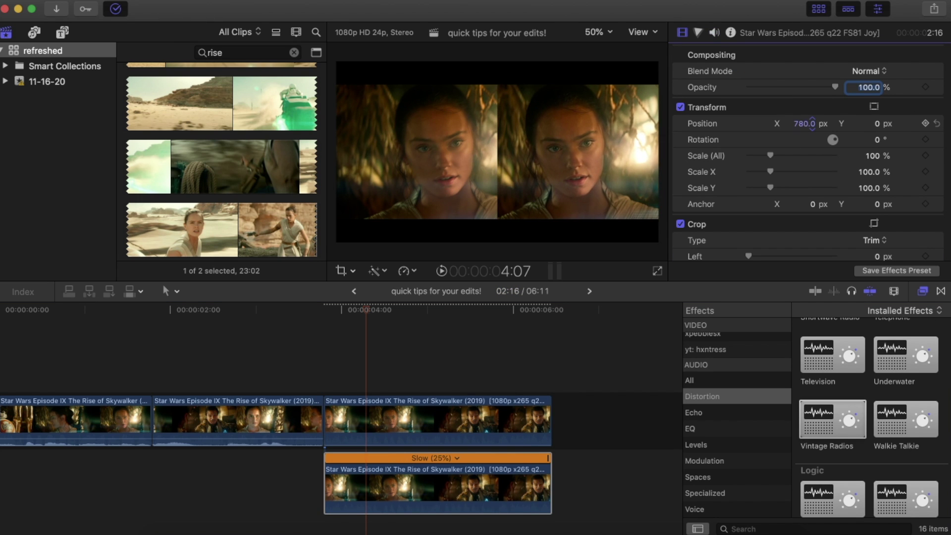
drag(812, 123, 810, 124)
Render the stacked clips, deselect them, and play back the side-by-side shot.
drag(329, 374, 395, 463)
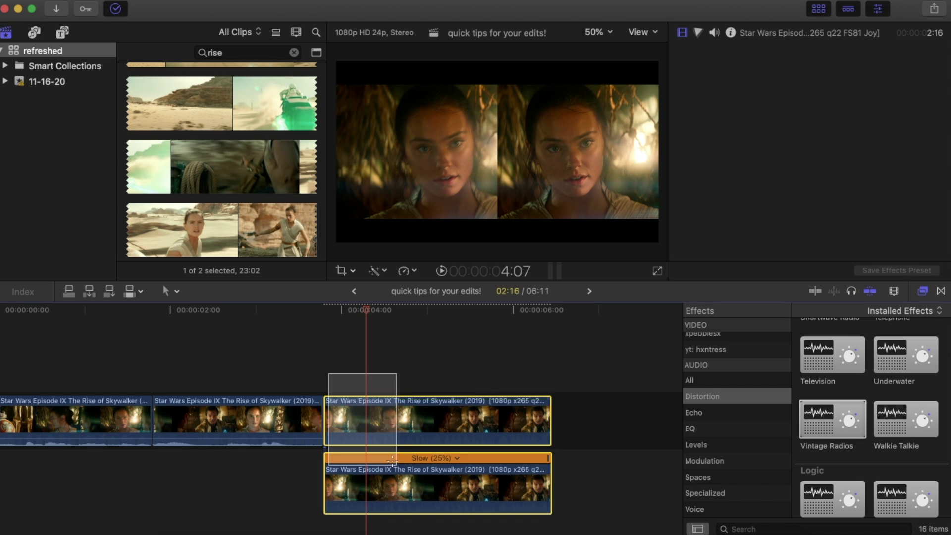
click(325, 374)
drag(354, 378, 421, 500)
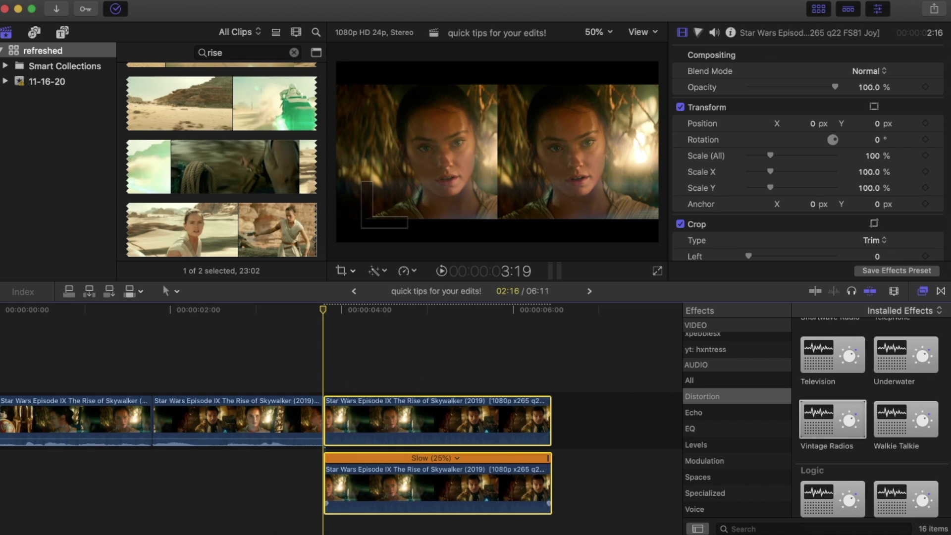
click(255, 1)
click(277, 257)
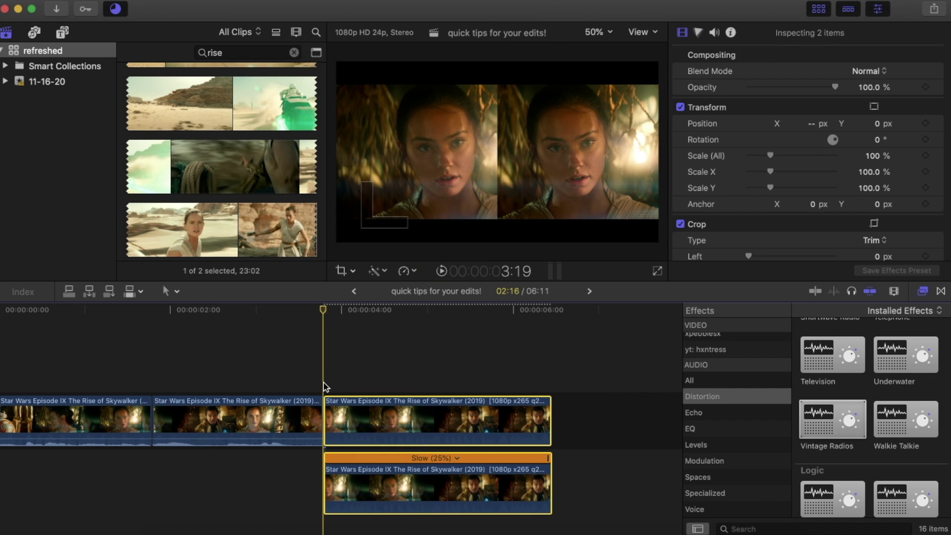
click(323, 383)
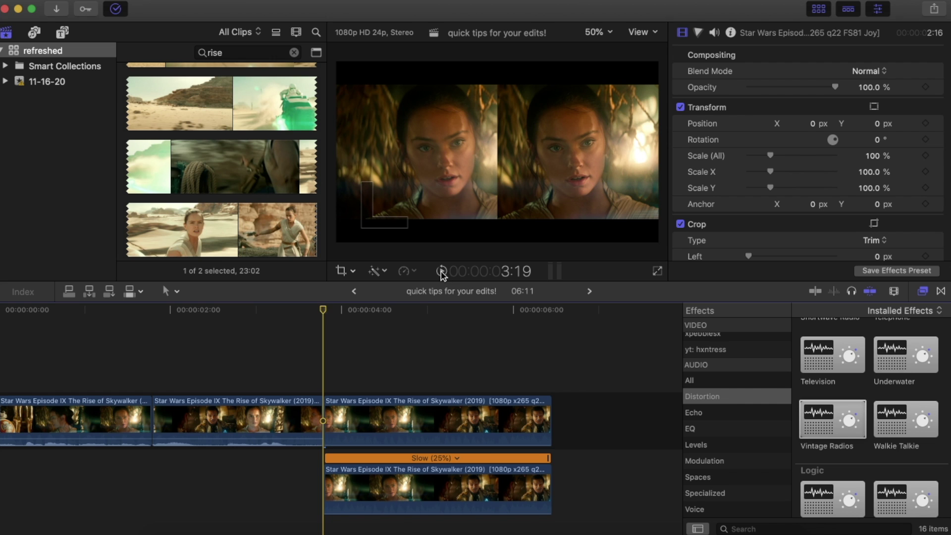
key(space)
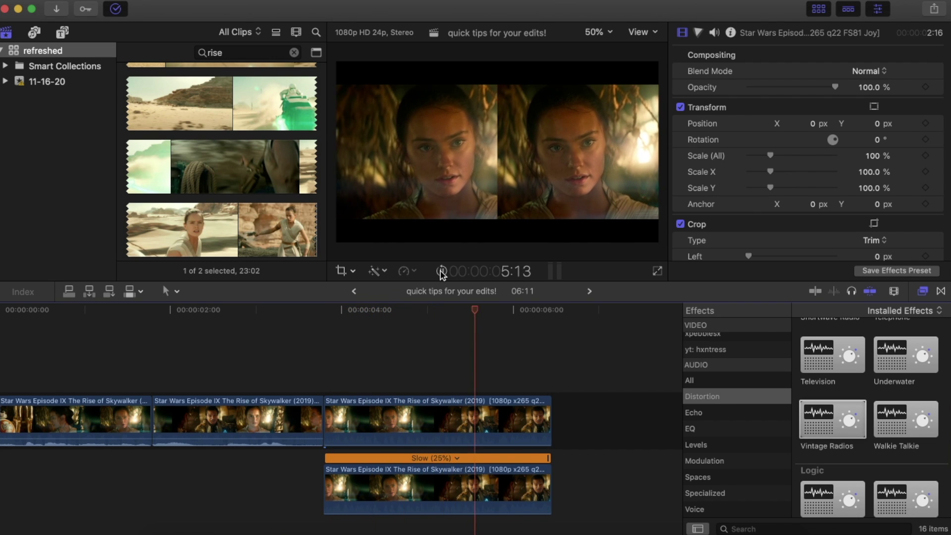
Scrub through the slowed section, then drag the slowed copy into the primary storyline after the third clip.
click(339, 333)
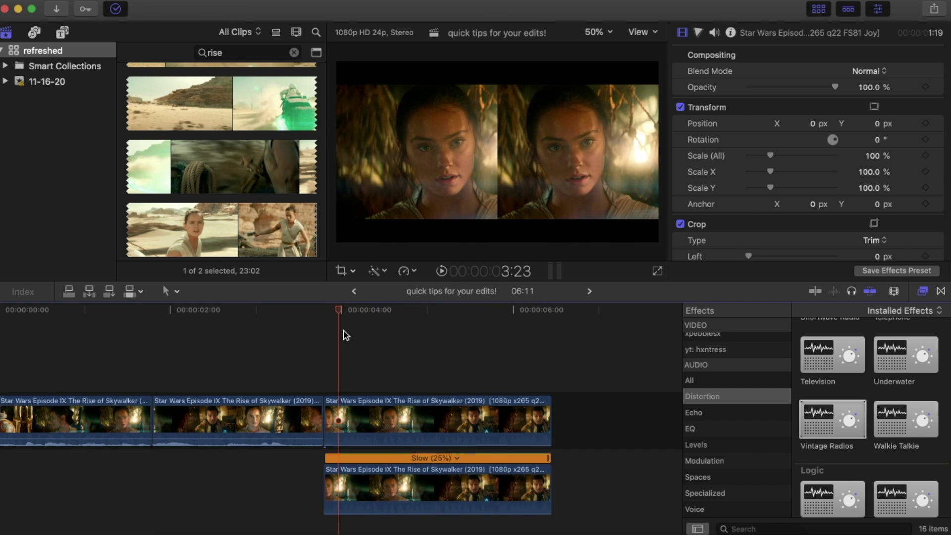
drag(343, 314, 366, 317)
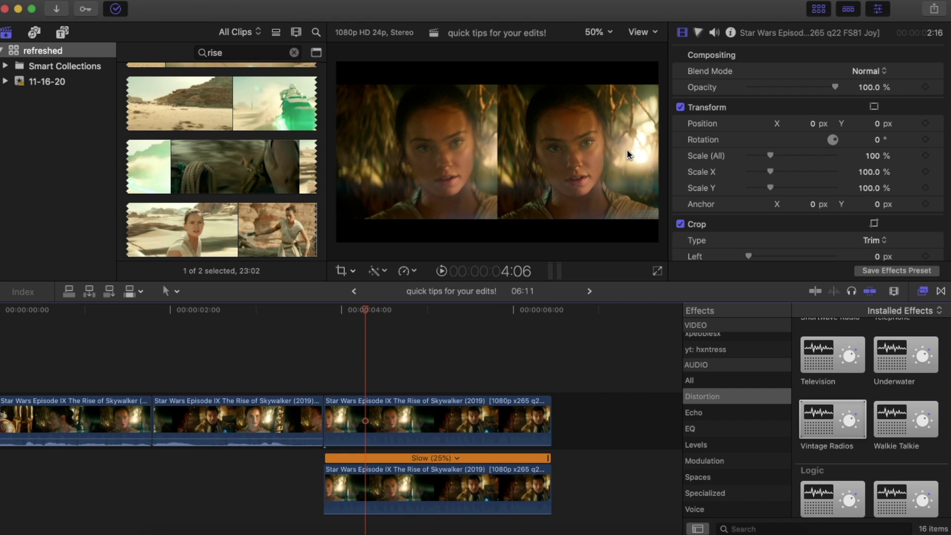
drag(365, 313, 524, 319)
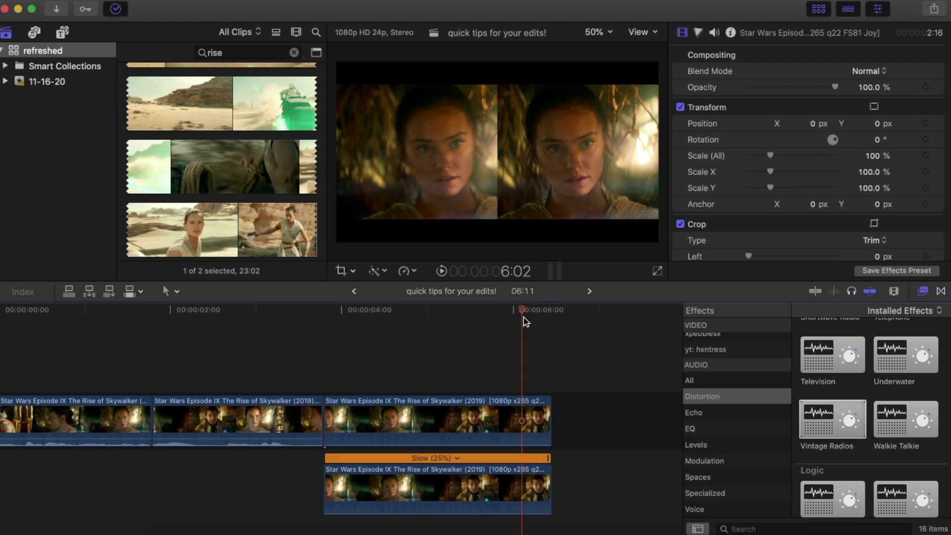
drag(523, 315, 331, 324)
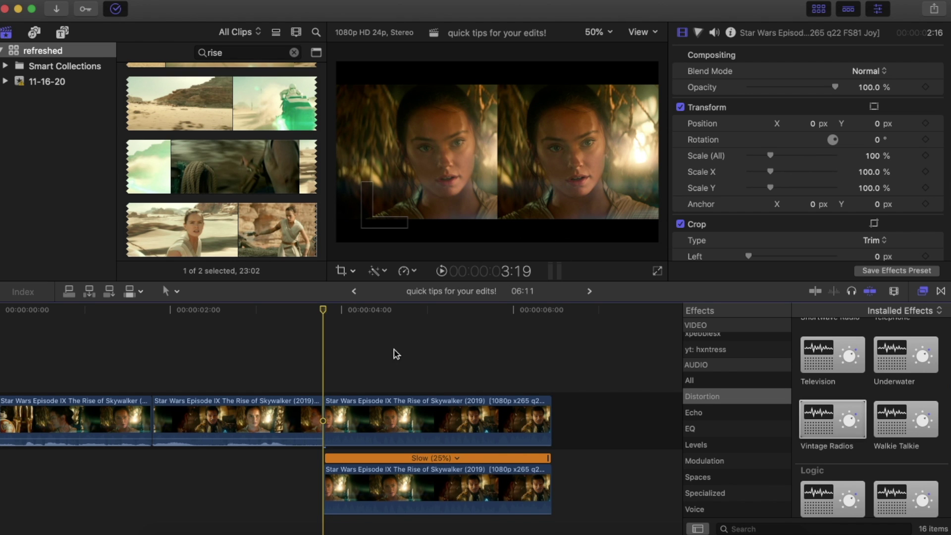
drag(394, 482, 592, 423)
Undo the storyline move, reset the clip's position to centre, and scale it to 138%.
click(436, 424)
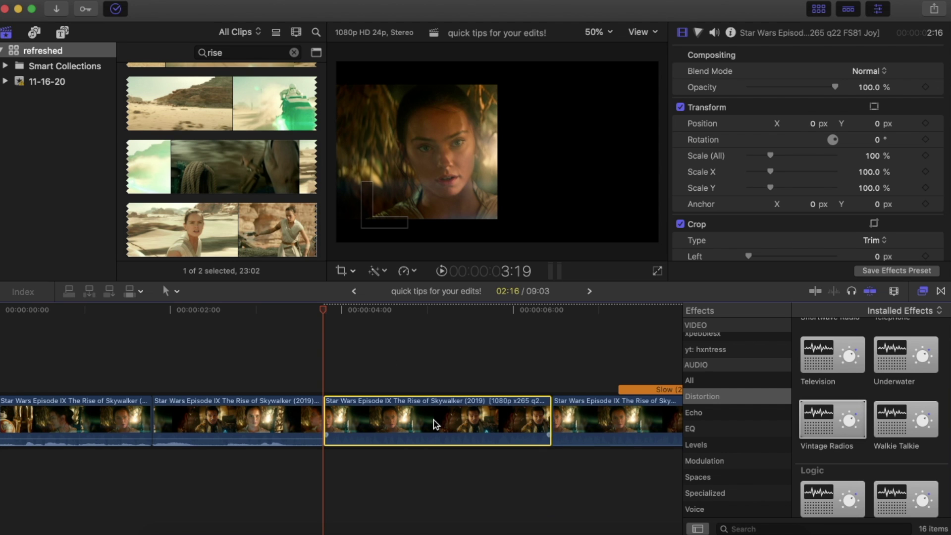
key(super+z)
click(416, 431)
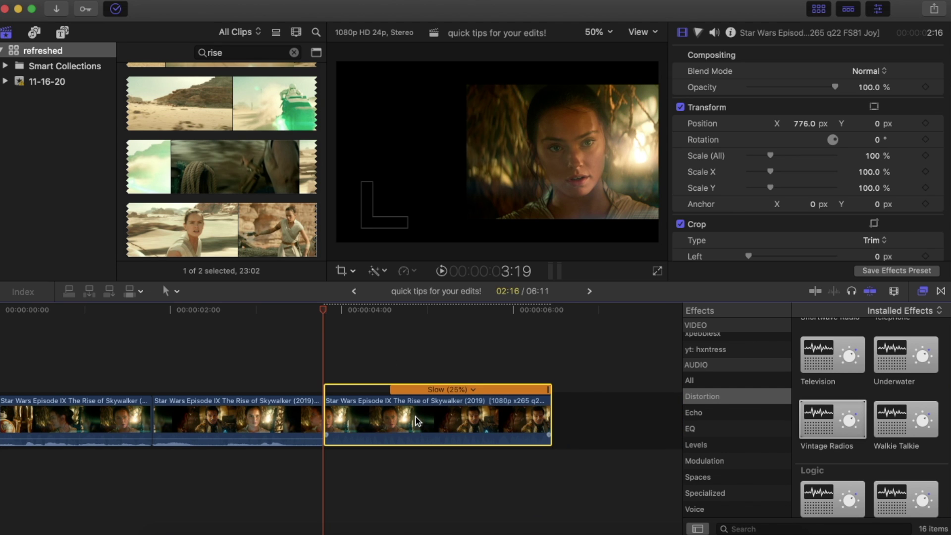
click(937, 124)
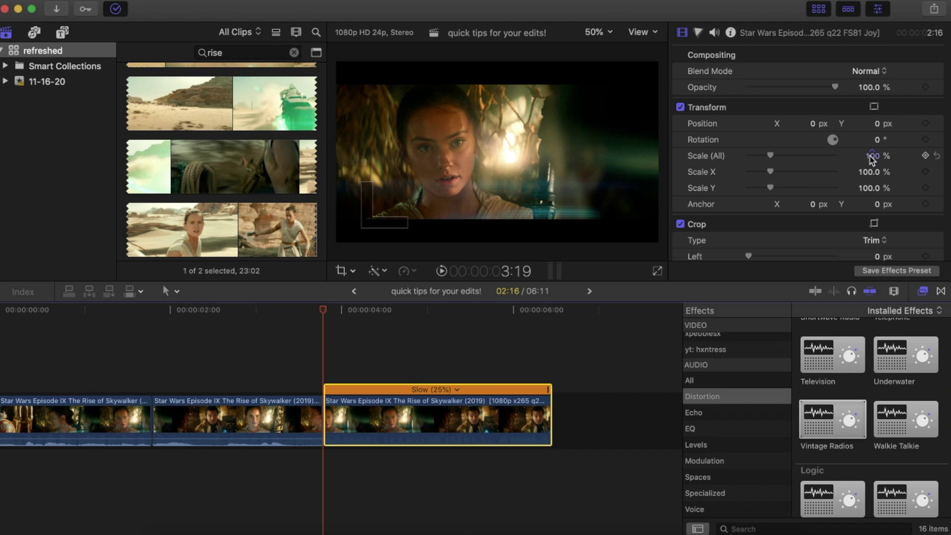
drag(872, 158, 886, 155)
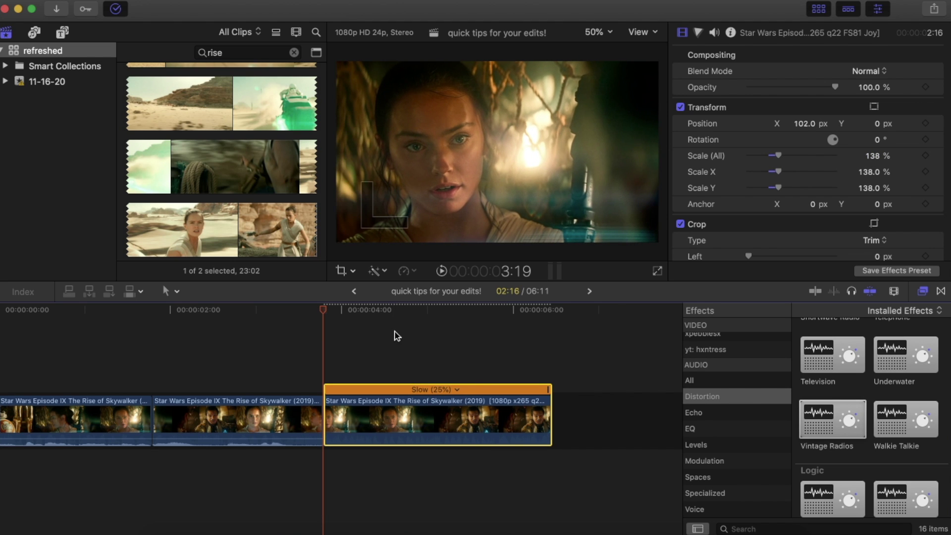
Blade the slowed clip at about 4:02 and ripple-delete the short opening piece.
drag(324, 311, 353, 319)
key(super+b)
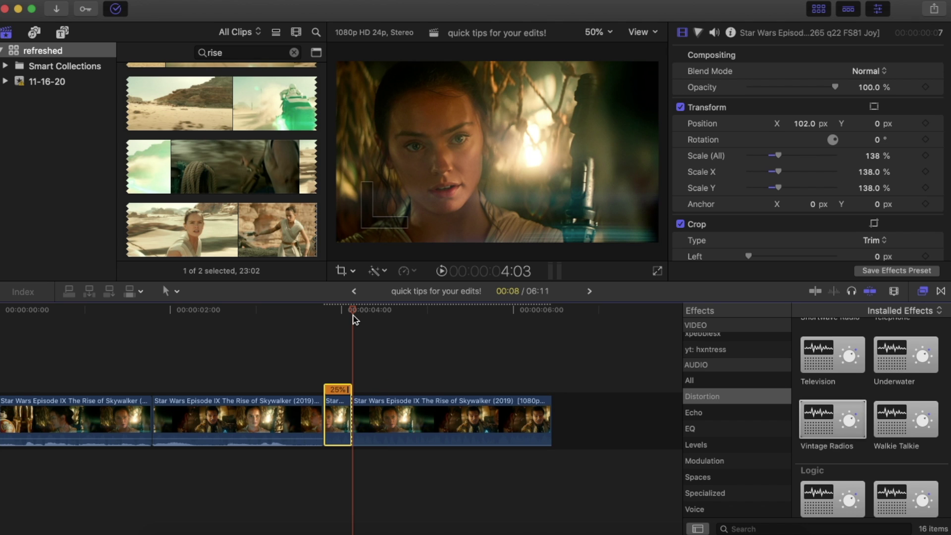
click(341, 367)
click(337, 419)
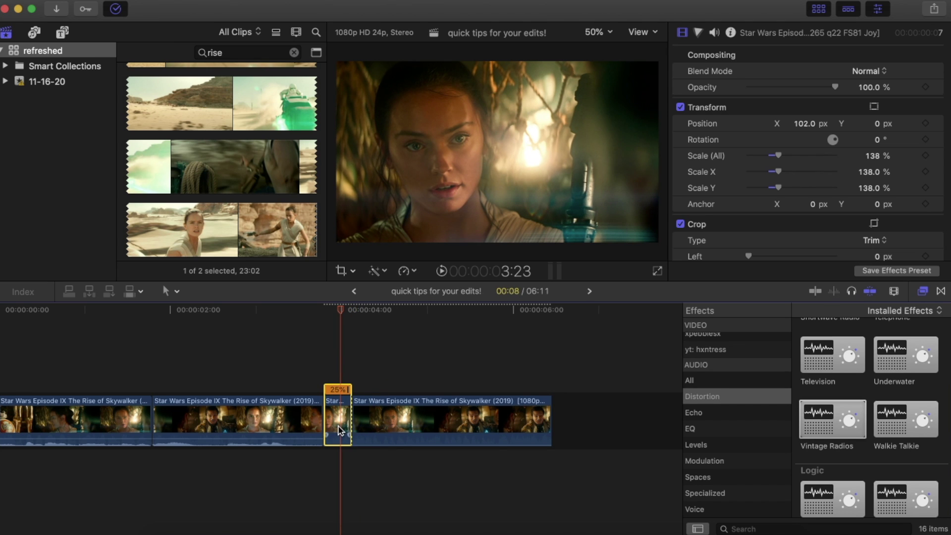
click(406, 270)
mouse_move(418, 294)
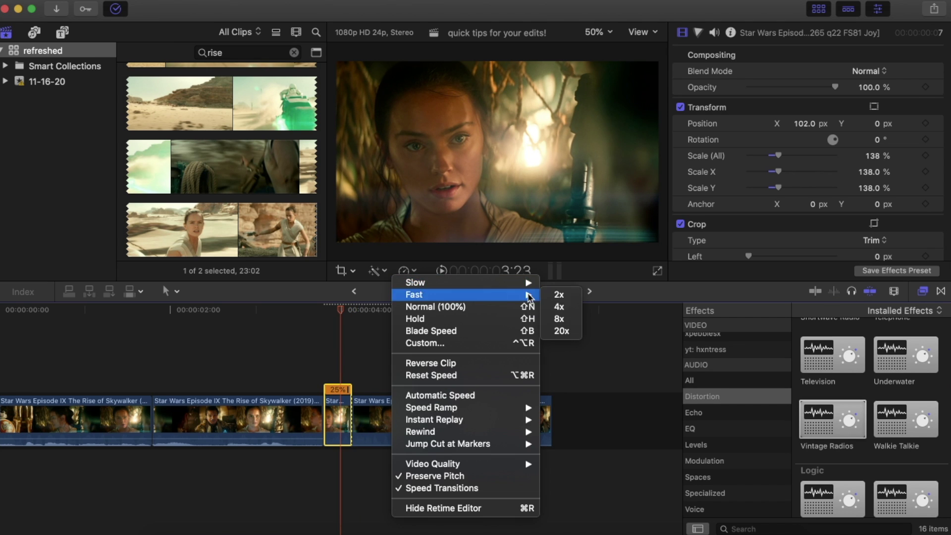
click(342, 344)
key(Delete)
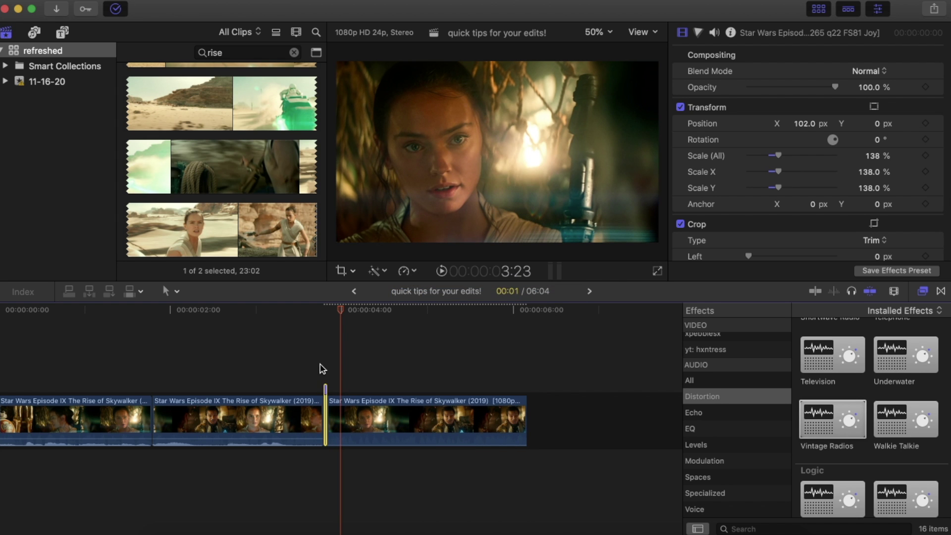
Replay the cut into the 138% slowed clip several times from the edit point.
key(space)
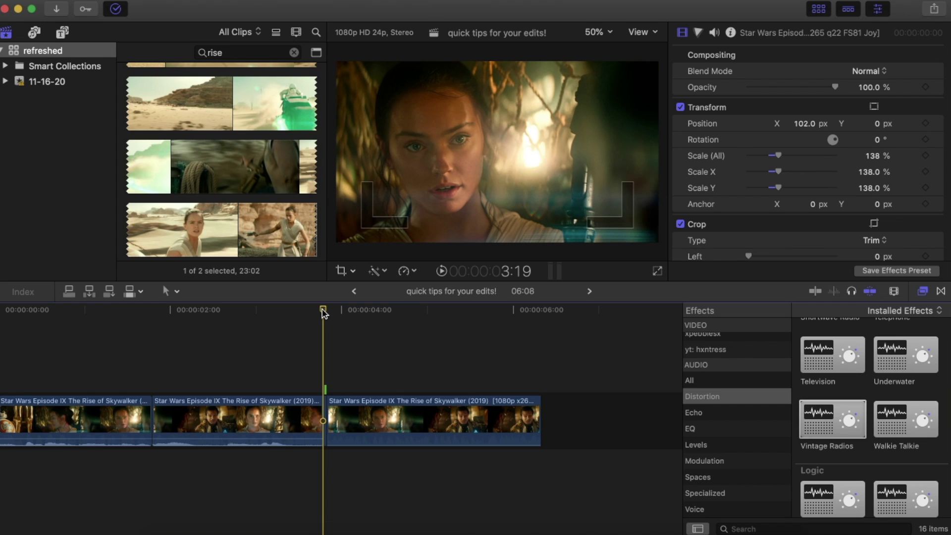
drag(322, 309, 380, 331)
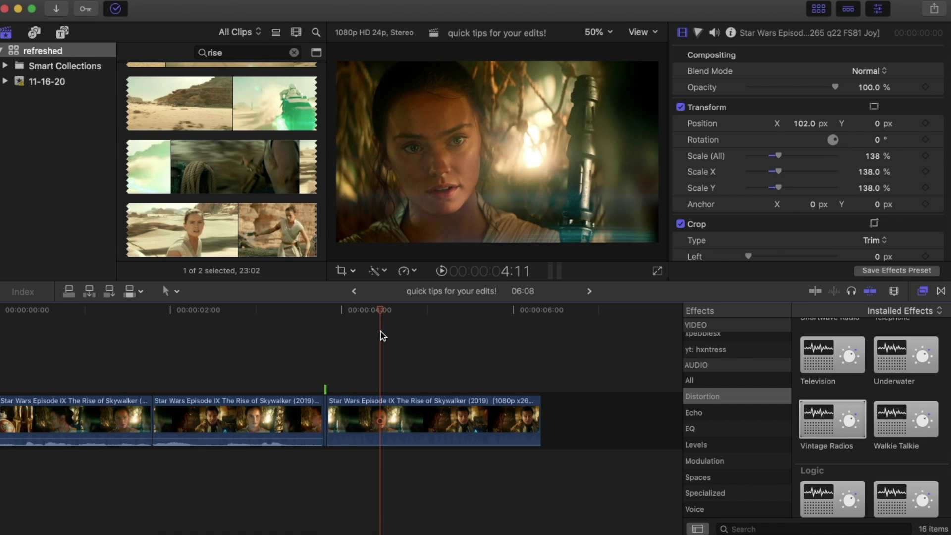
click(441, 271)
click(324, 370)
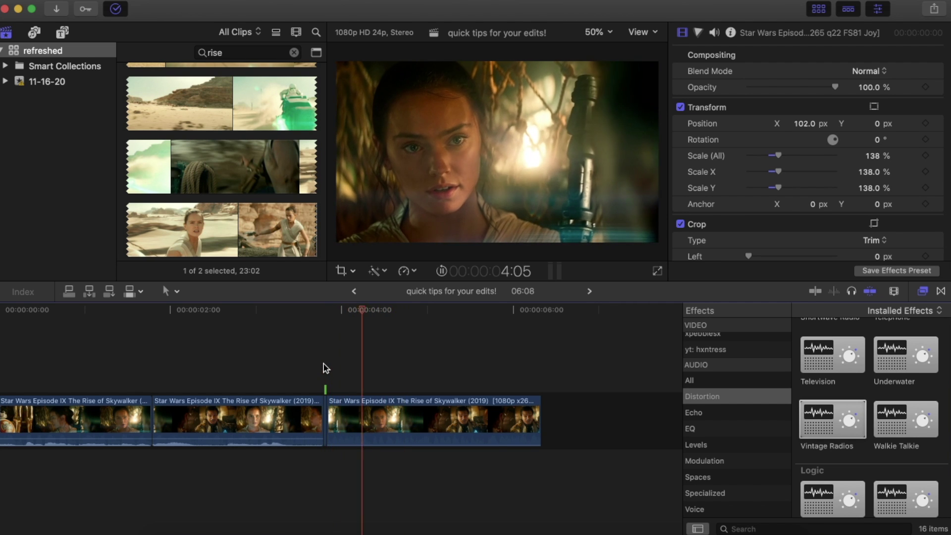
click(324, 369)
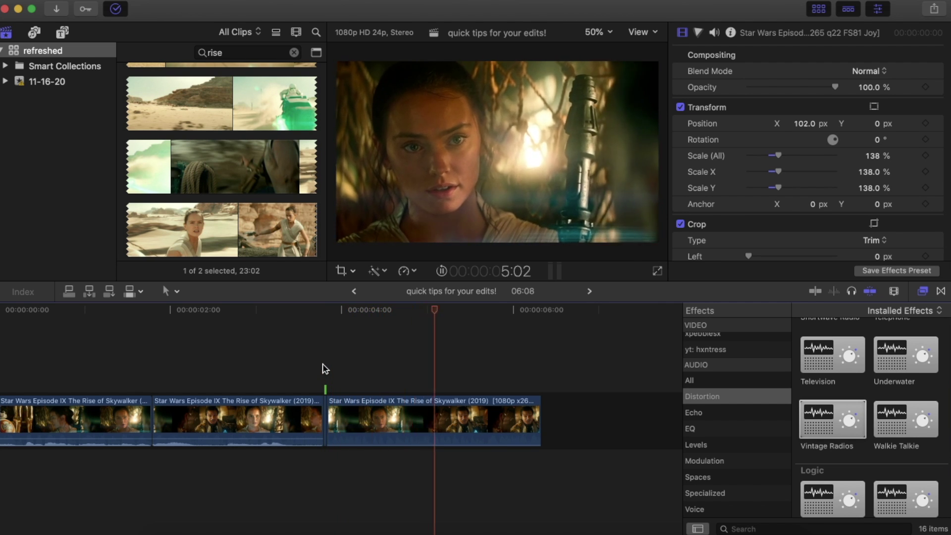
click(324, 369)
click(322, 373)
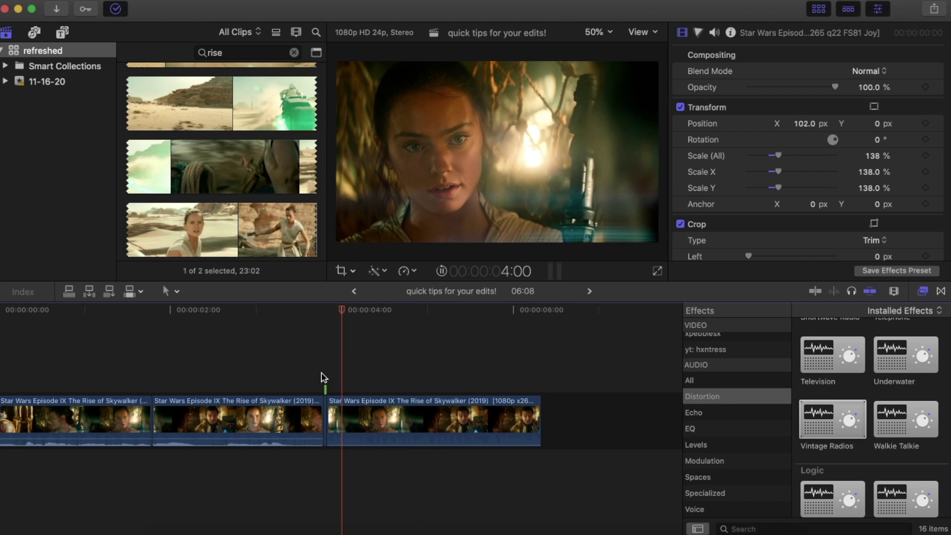
Scrub the first two clips, inspect their audio levels, and park the playhead in the slowed clip.
click(385, 400)
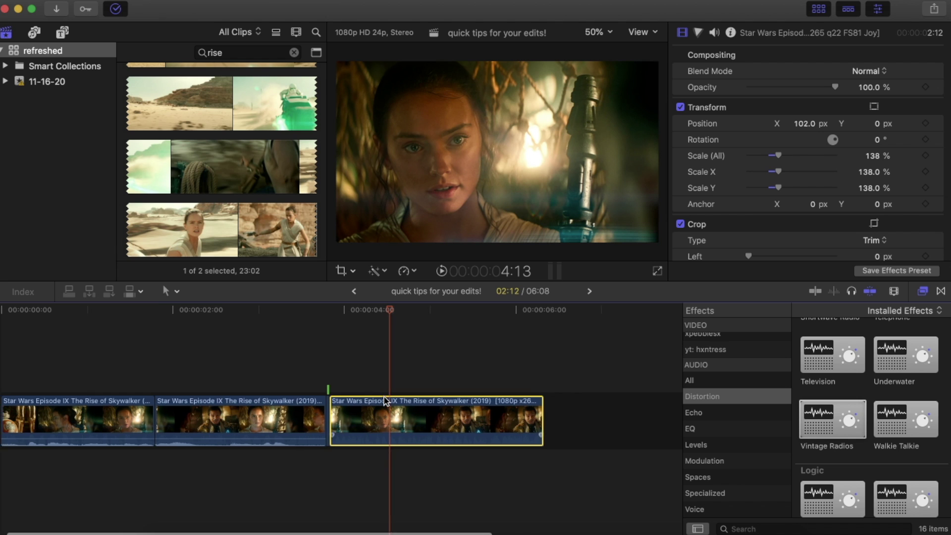
scroll(385, 400, left, 2)
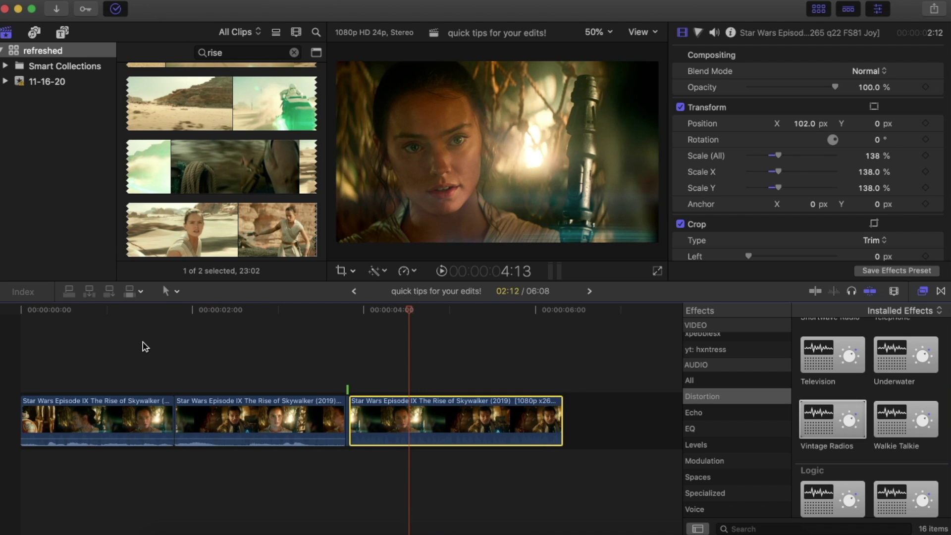
click(64, 364)
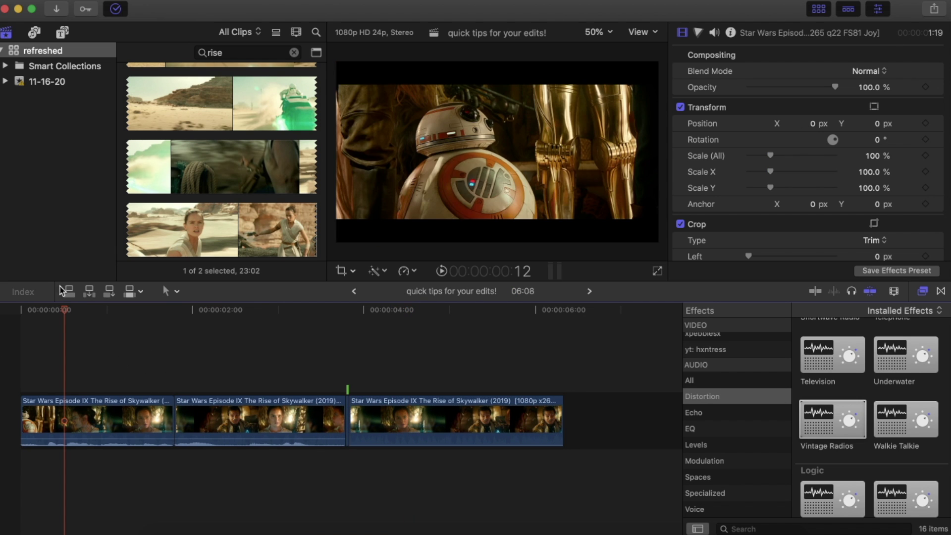
drag(68, 315, 267, 327)
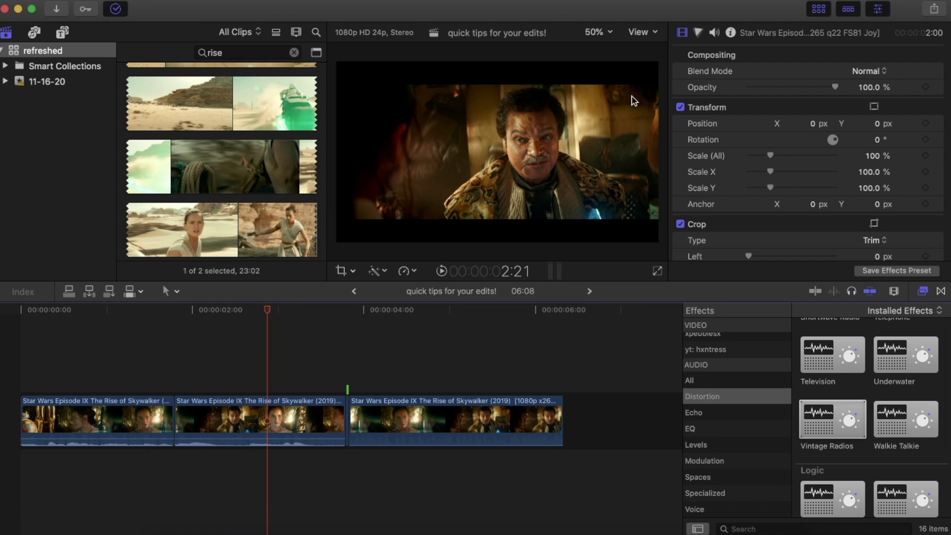
click(714, 34)
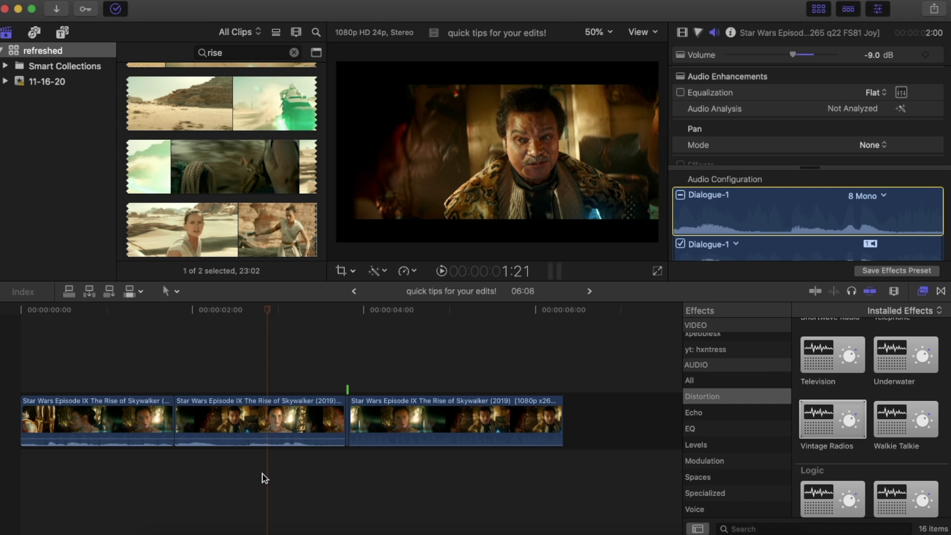
click(278, 415)
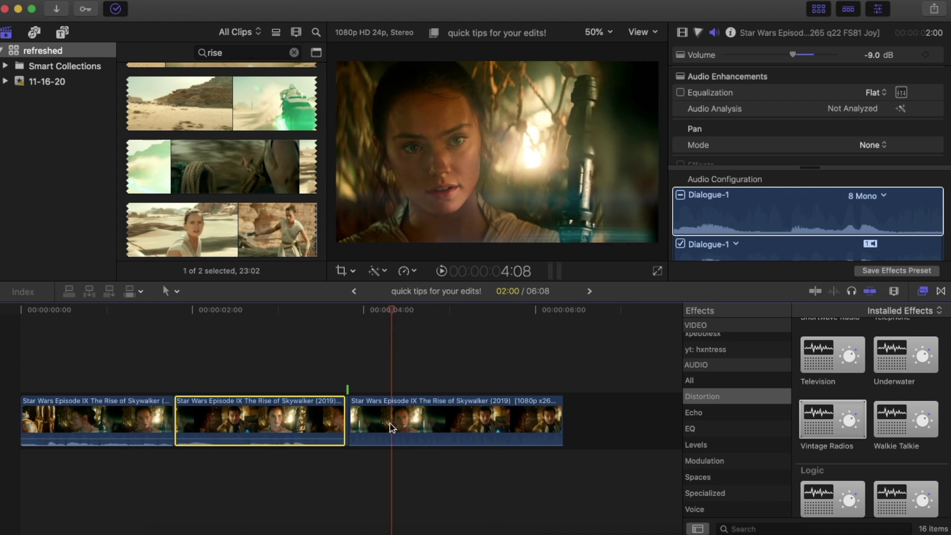
click(353, 375)
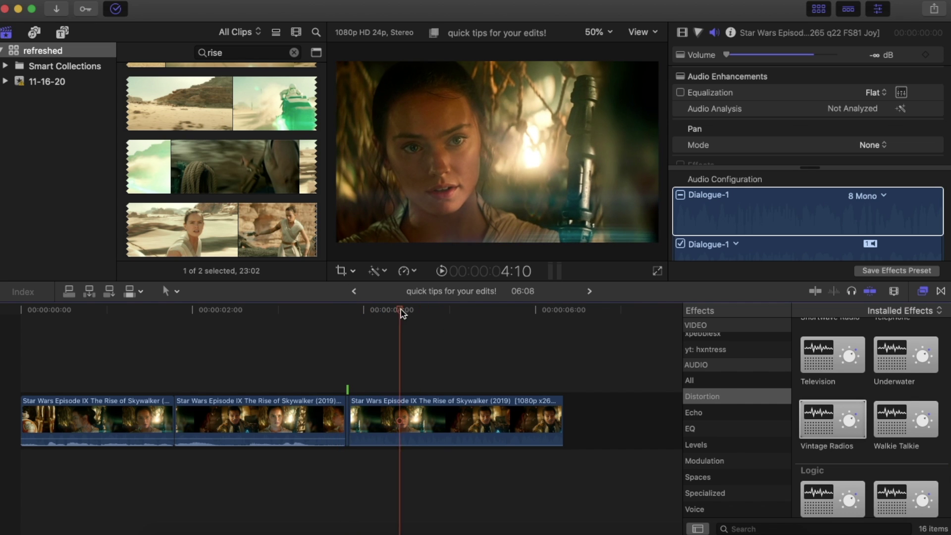
click(404, 312)
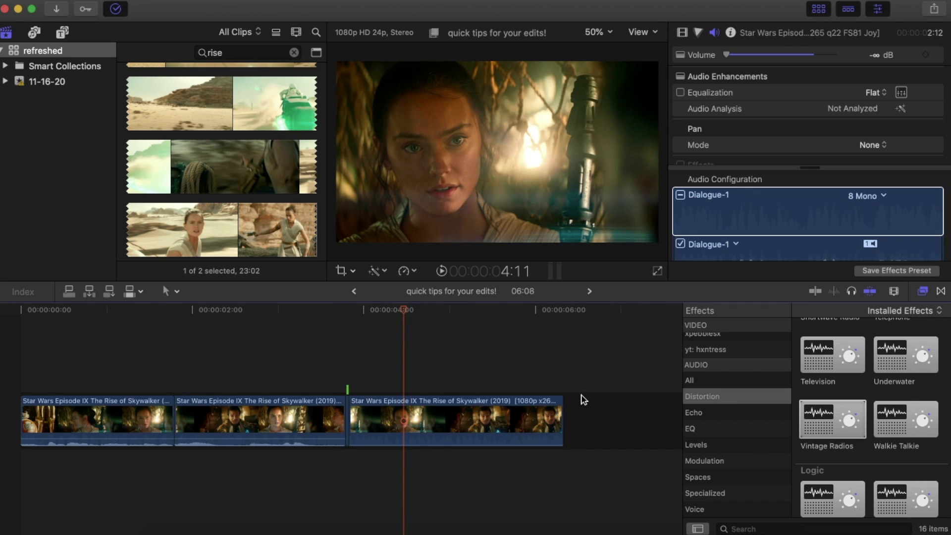